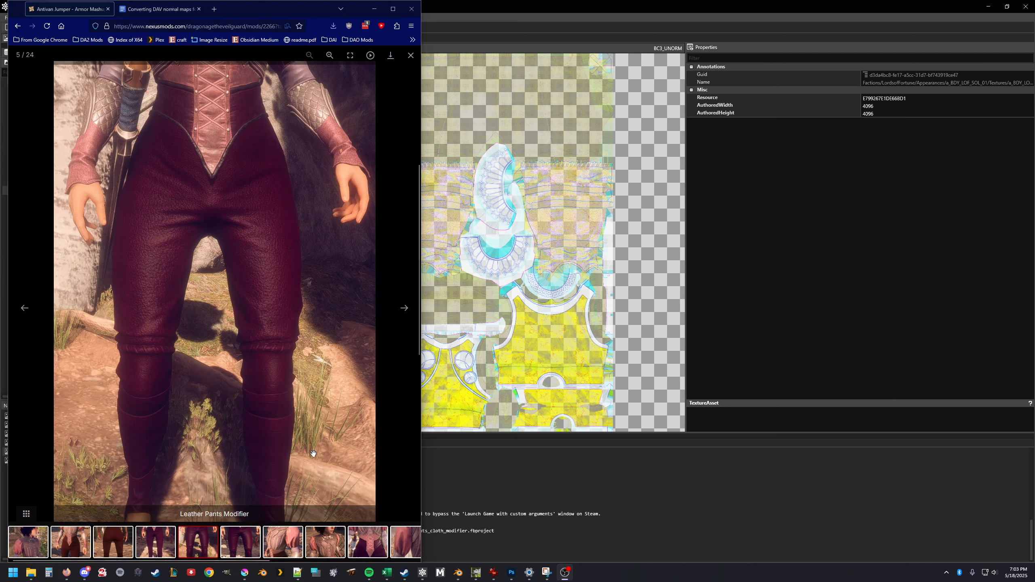
- Switch to Krita and look through the open leather pants textures, finishing on the layered color map
left_click(244, 572)
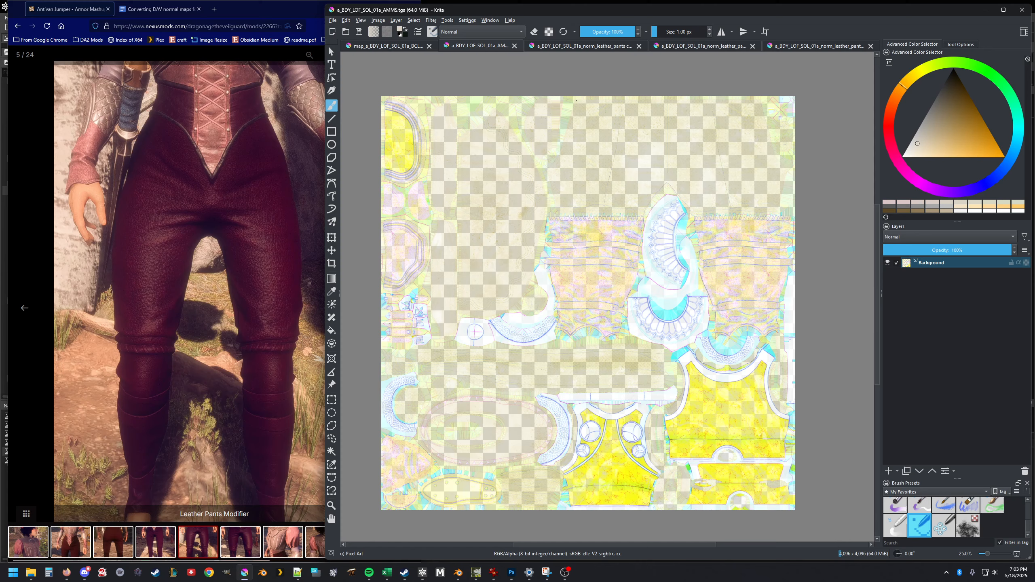
left_click(822, 49)
left_click(702, 49)
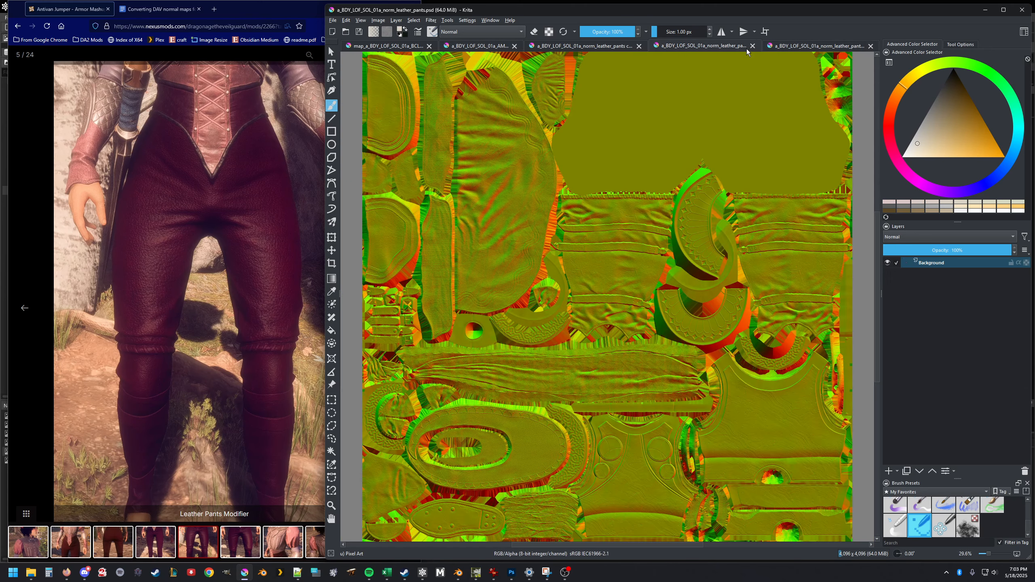
left_click(583, 48)
left_click(485, 49)
left_click(384, 47)
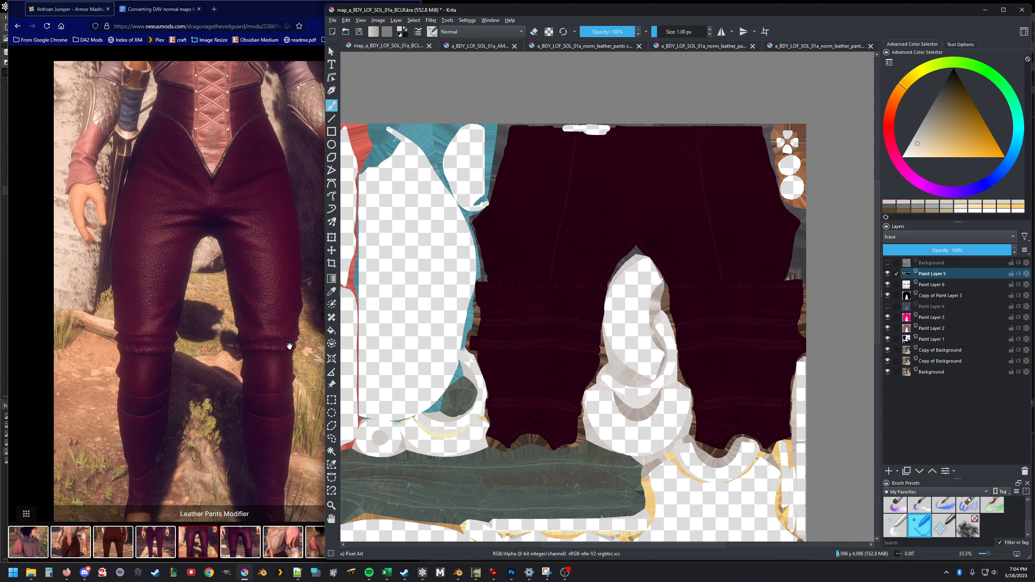
- Switch to GIMP and show only the Red channel of the AMMS texture
mouse_move(478, 577)
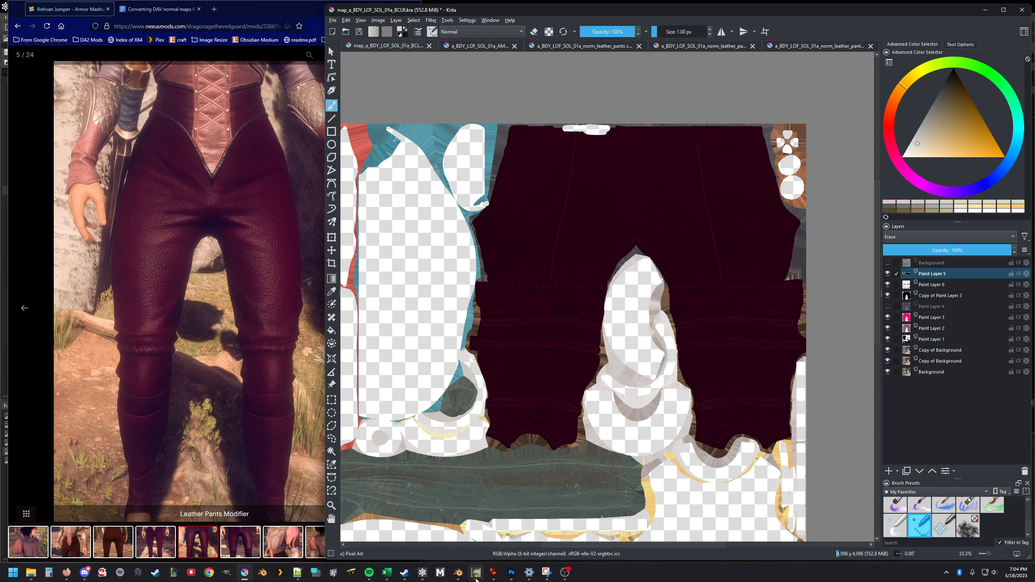
left_click(476, 572)
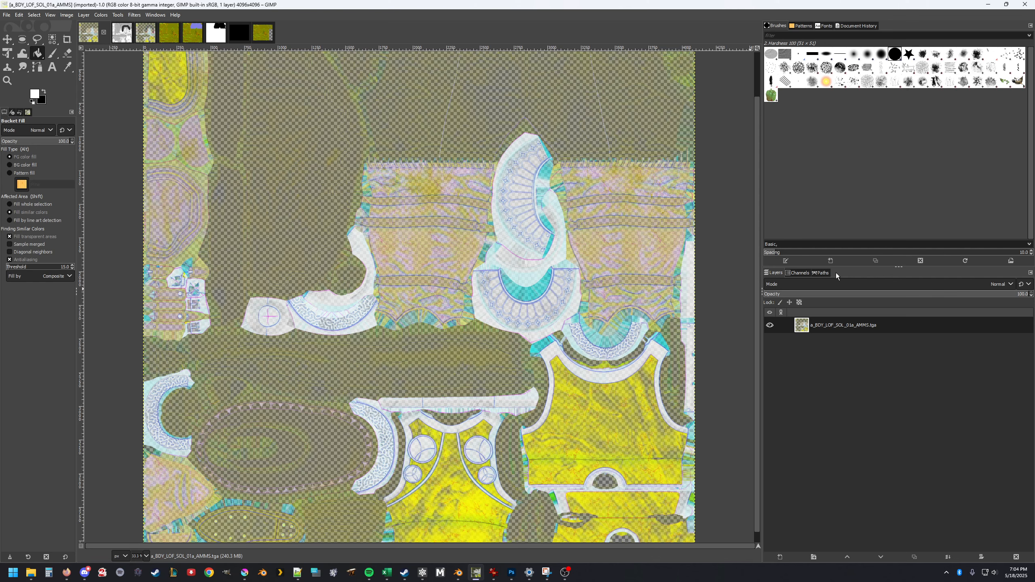
left_click(802, 273)
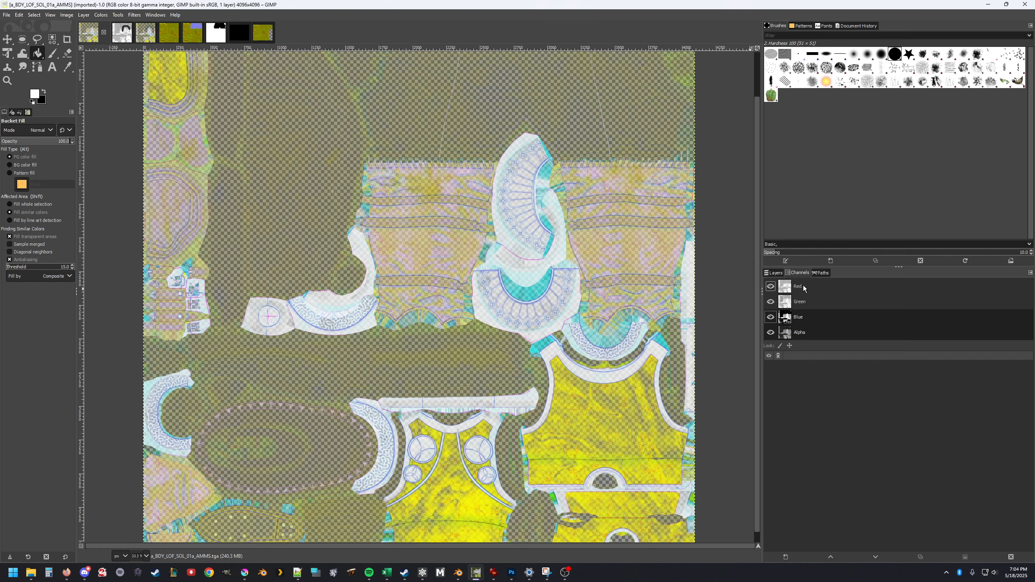
left_click(786, 287)
left_click(771, 301)
left_click(771, 318)
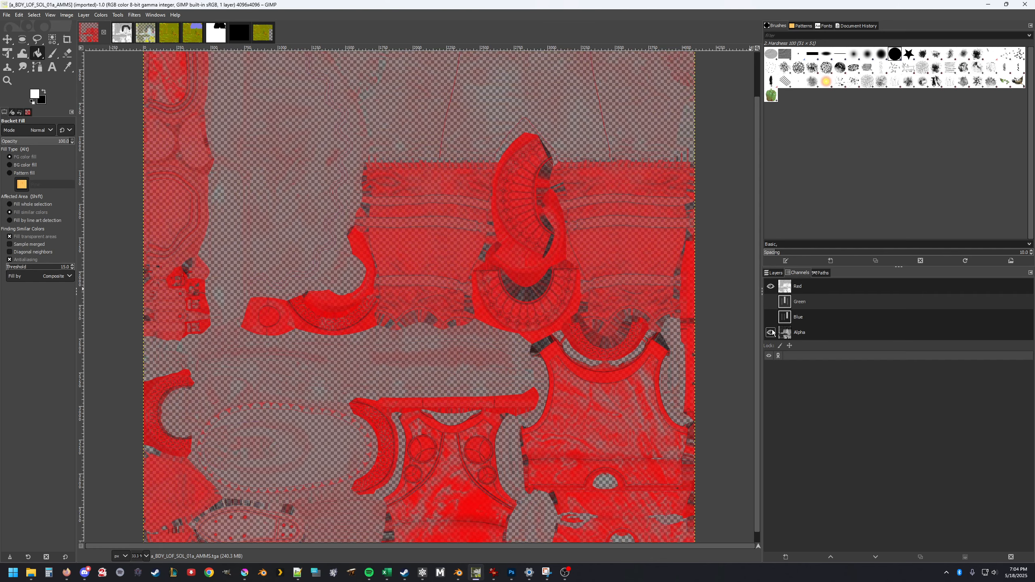
left_click(771, 332)
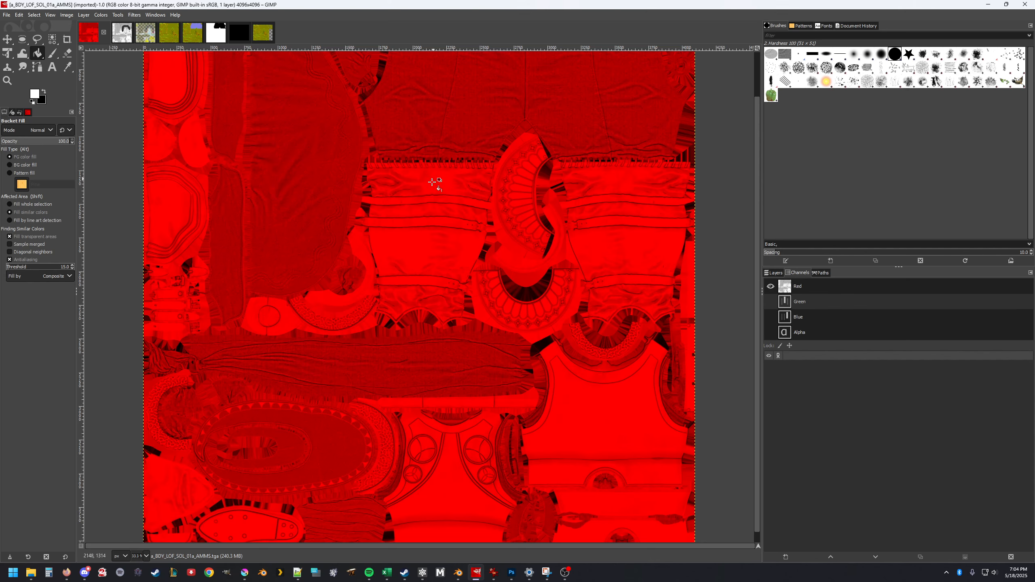
- Inspect the AMMS texture's Green and Alpha channels in isolation, and return to showing only the Red channel
left_click(771, 303)
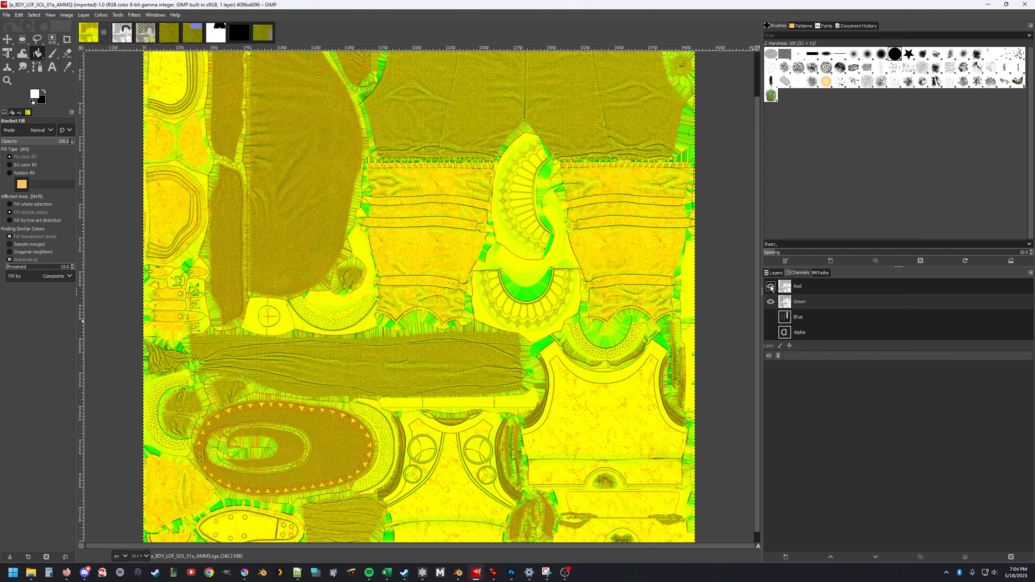
left_click(770, 287)
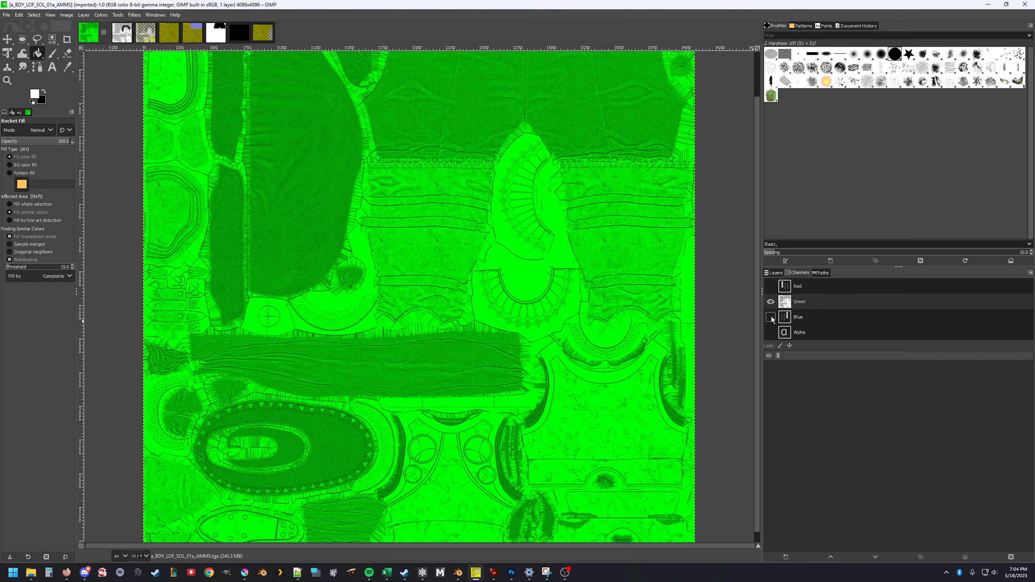
left_click(771, 317)
left_click(771, 302)
left_click(771, 333)
left_click(771, 318)
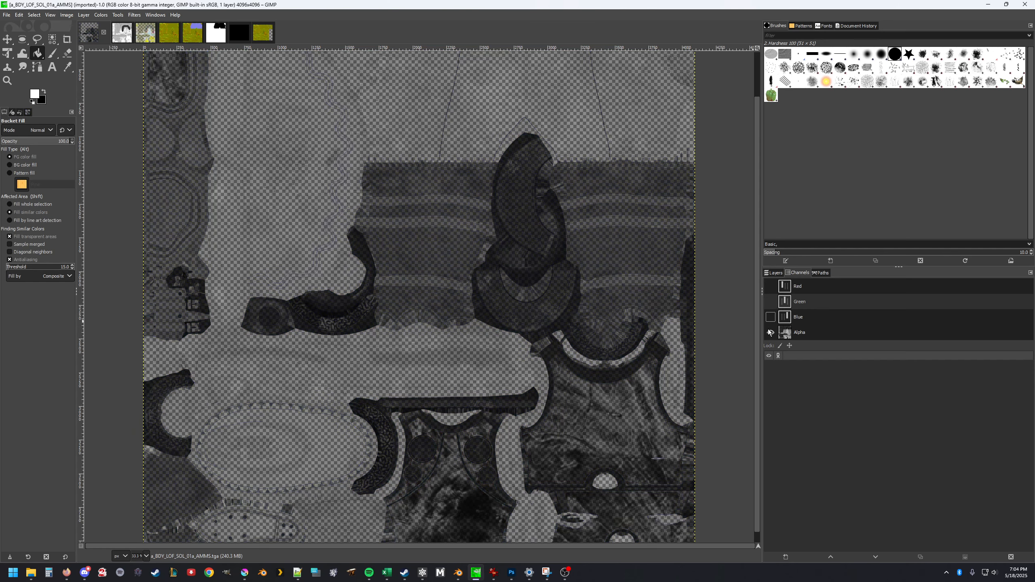
left_click(770, 333)
left_click(770, 286)
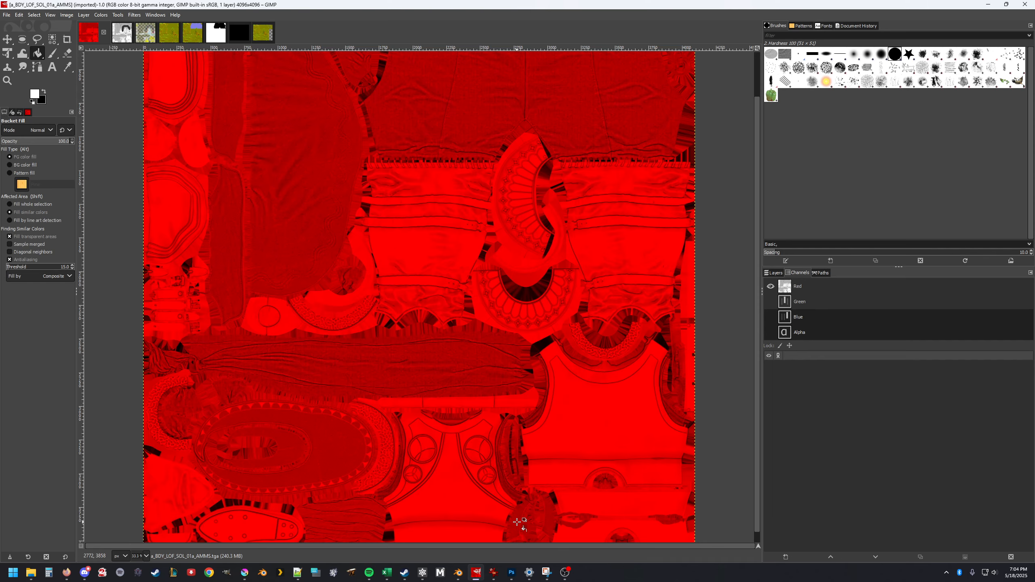
- Switch to Photoshop and preview the AMMS texture with the Alpha 1 channel shown over RGB, finishing with it hidden
left_click(511, 572)
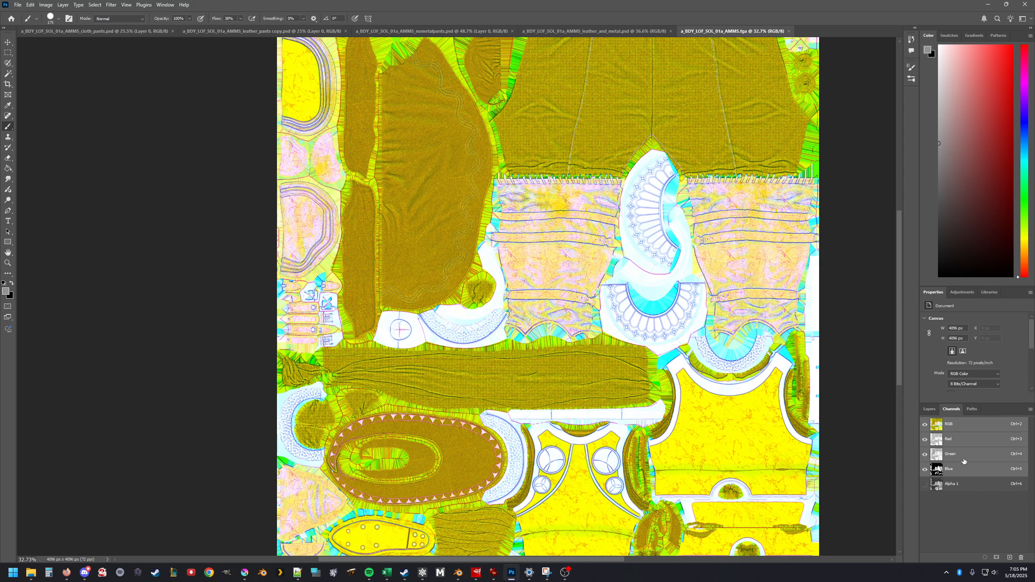
left_click(925, 484)
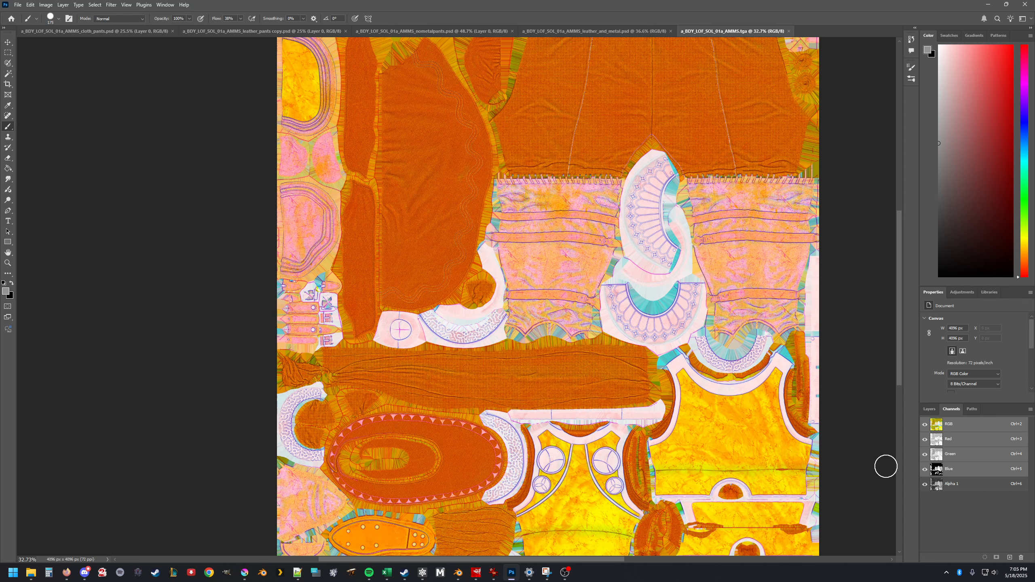
left_click(924, 485)
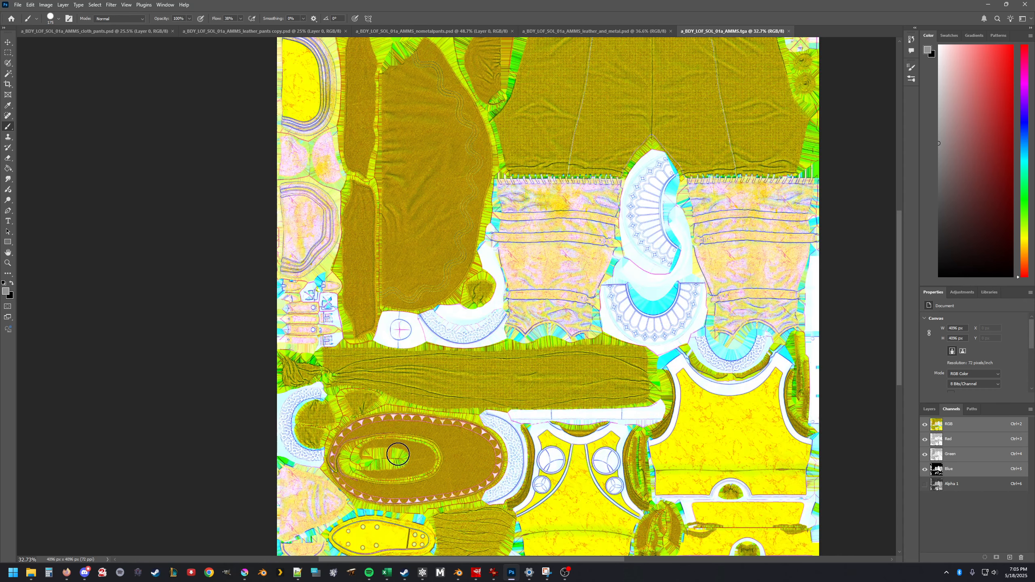
- Examine the AMMS texture's Red, Green and Blue channels one at a time, inspecting the pants area closely in Blue
left_click(964, 443)
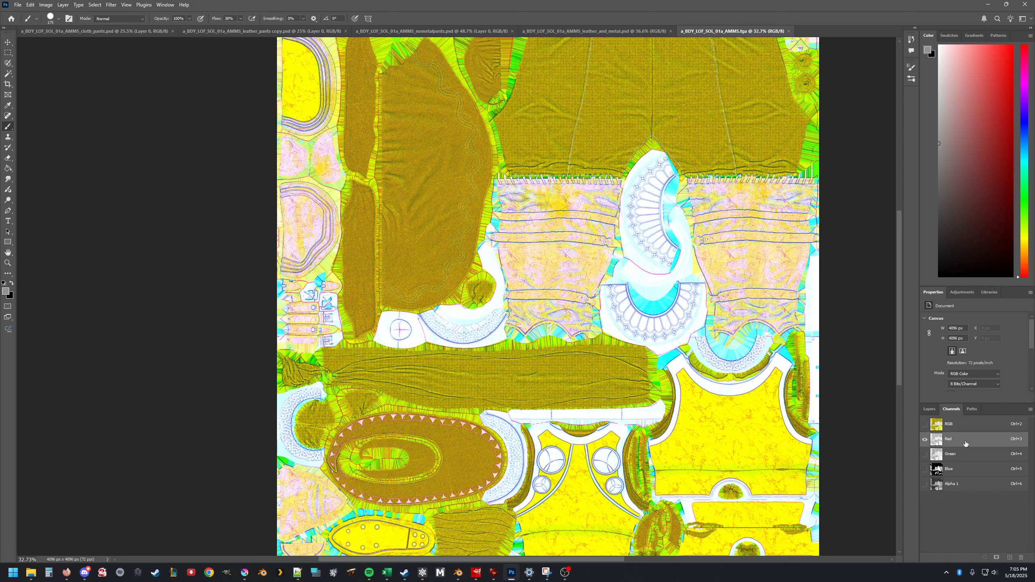
scroll(669, 181, "up", 2)
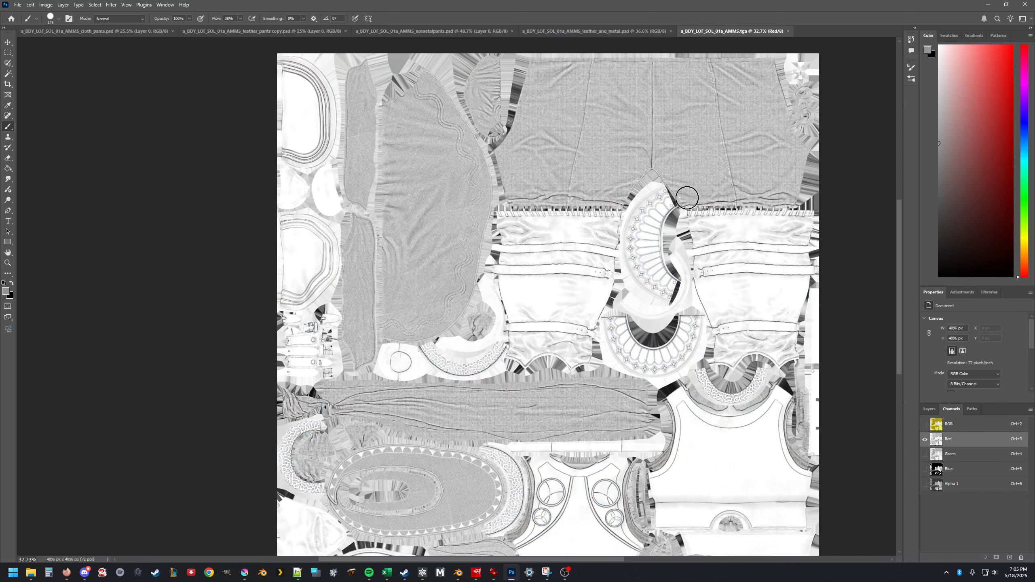
scroll(577, 196, "down", 1)
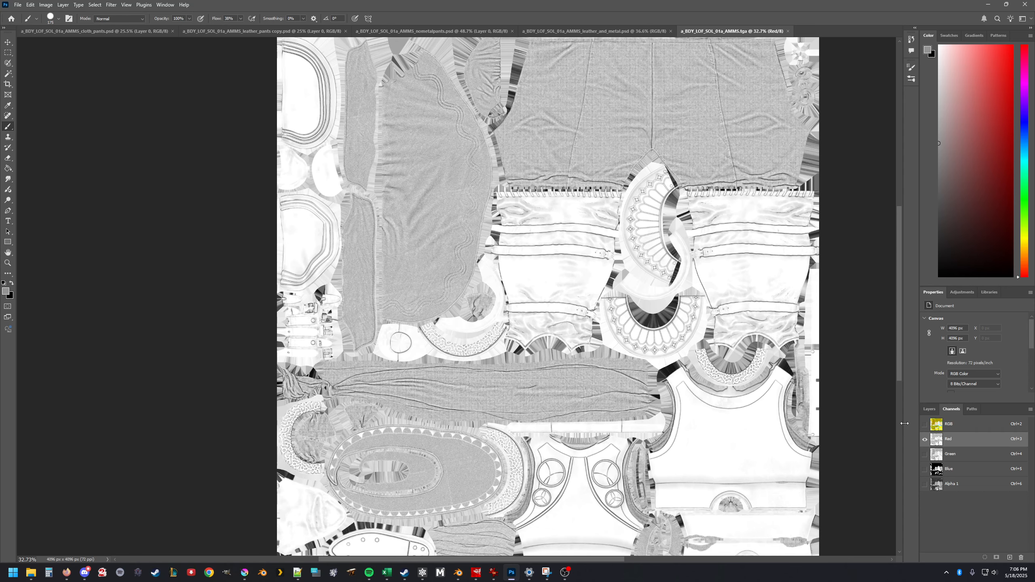
left_click(949, 456)
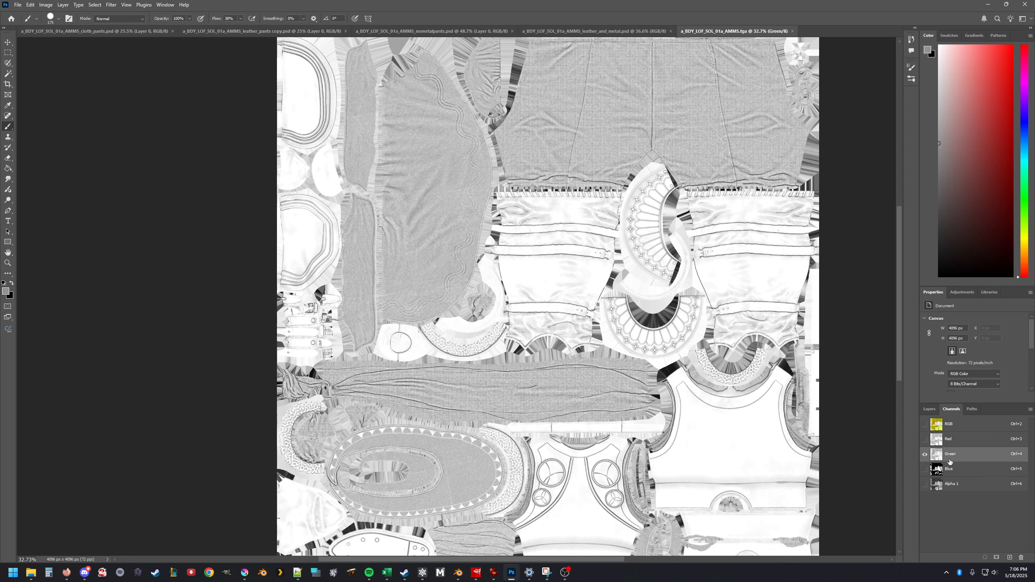
left_click(967, 473)
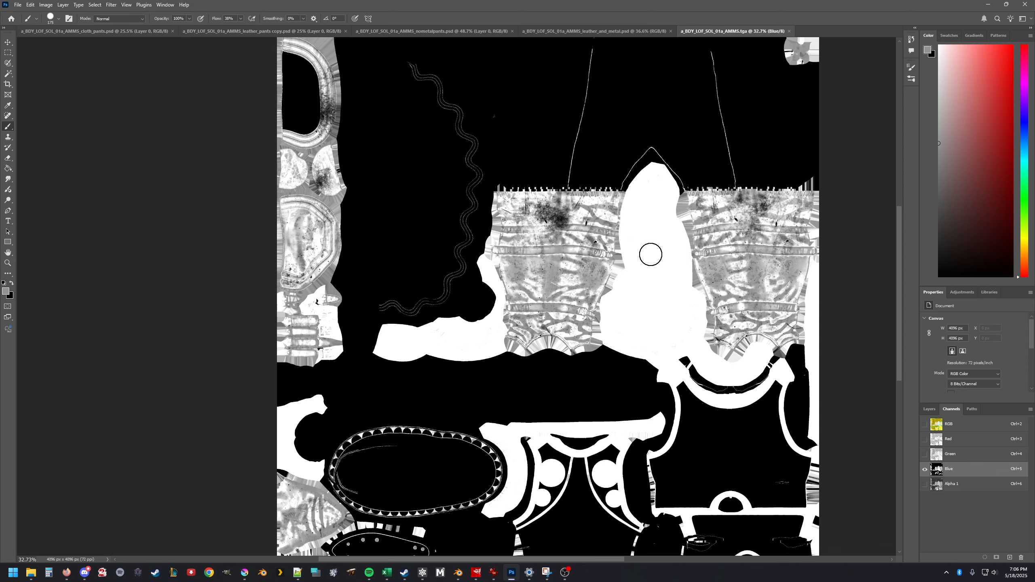
scroll(655, 173, "up", 6)
scroll(697, 222, "up", 6)
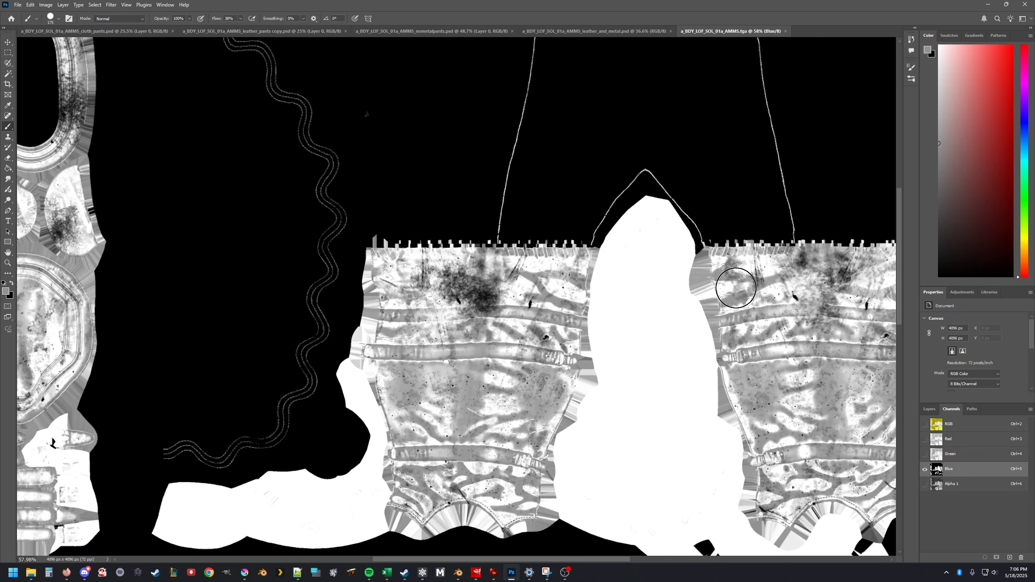
scroll(748, 347, "up", 4)
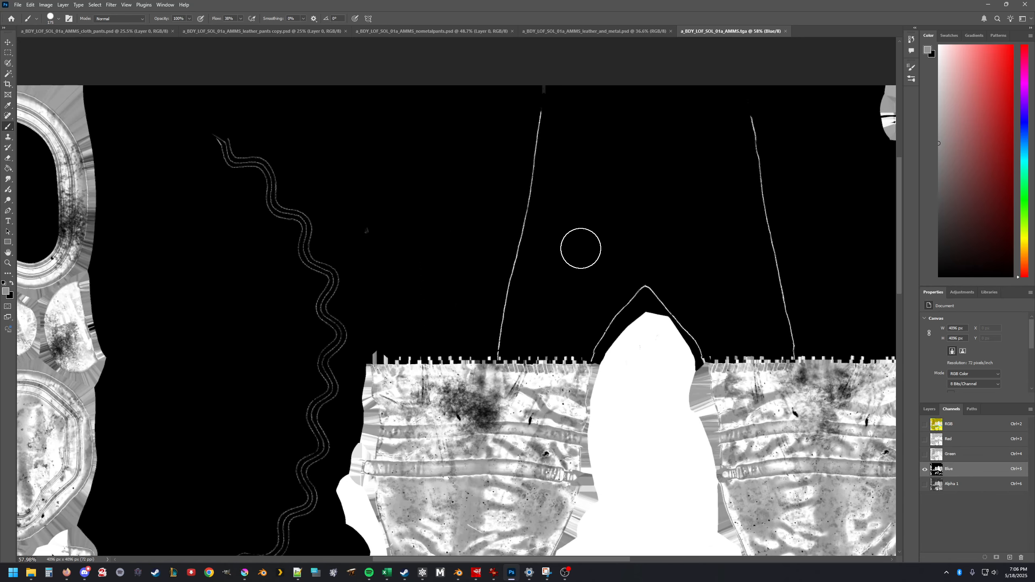
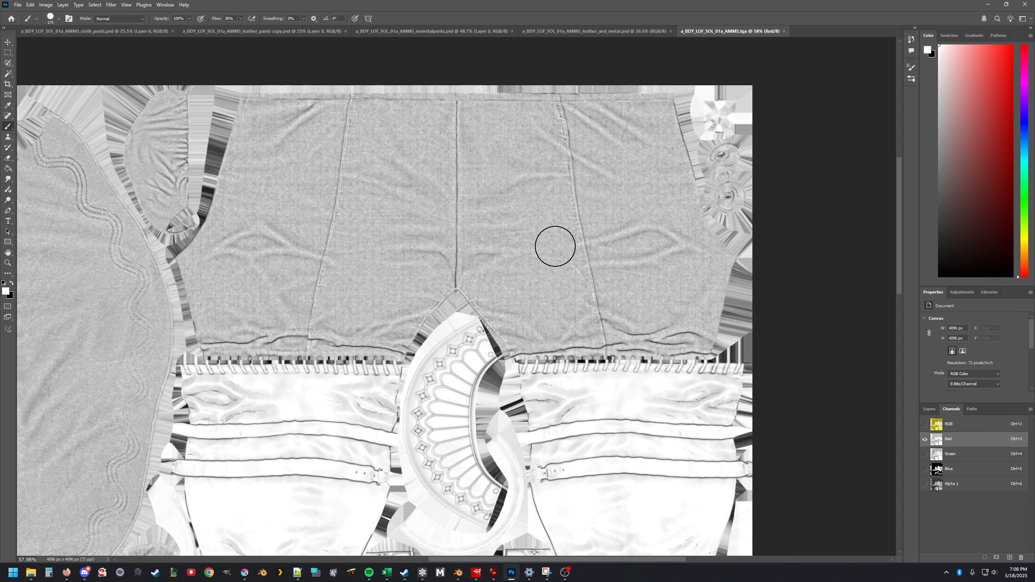
- Try a white brush stroke across the upper pants area in the Green channel and undo it
left_click(950, 454)
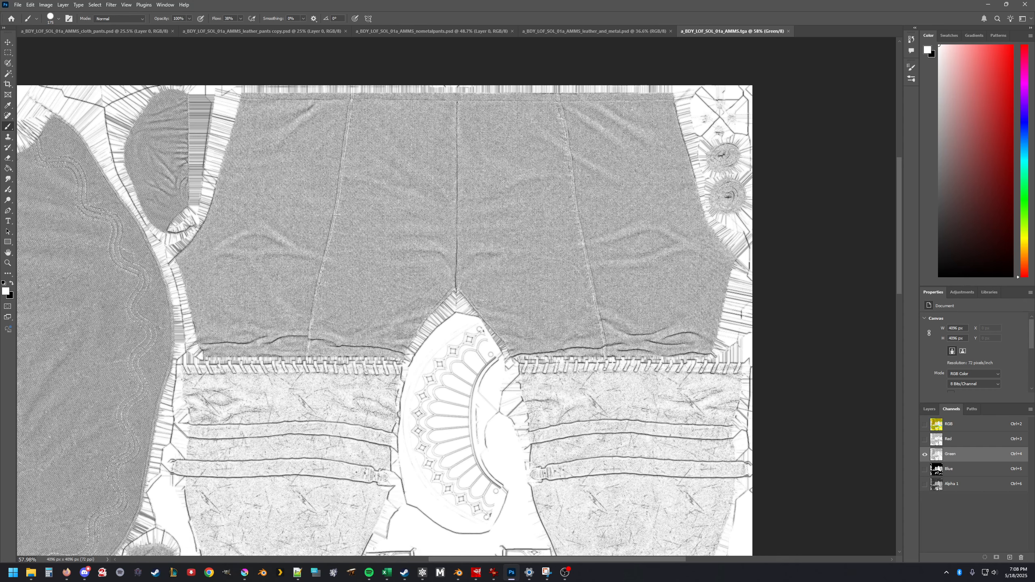
key("alt+Tab")
mouse_move(339, 285)
left_mouse_down()
mouse_move(386, 214)
mouse_move(411, 207)
mouse_move(379, 213)
mouse_move(577, 240)
left_mouse_up()
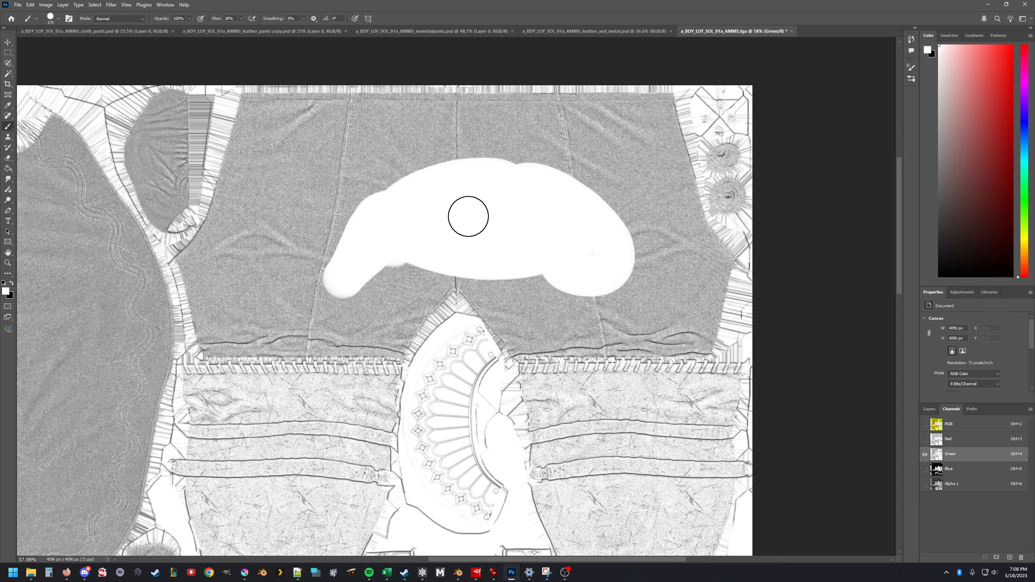
key("ctrl+z")
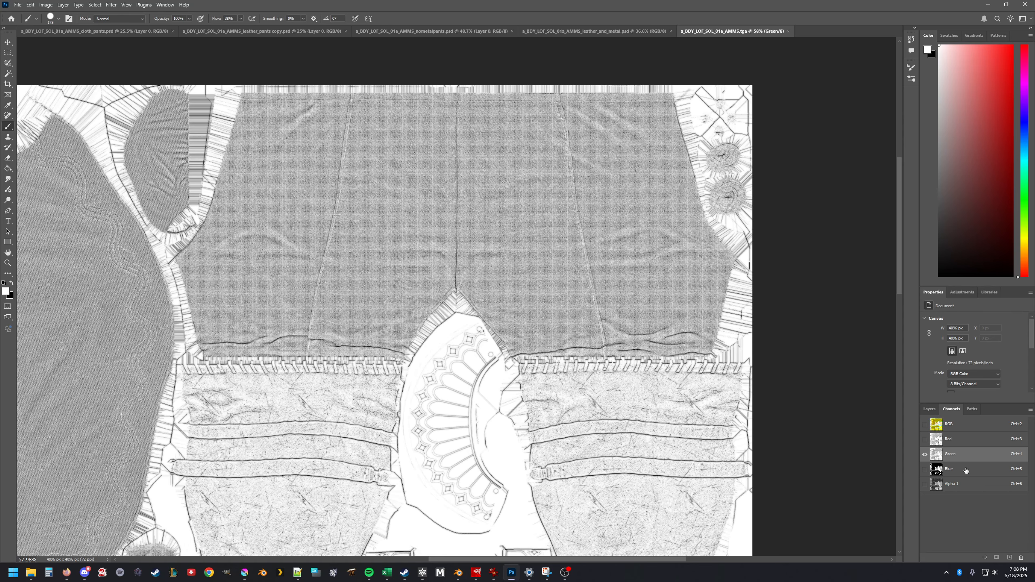
- Check the Blue channel, and try dark gray and white brush strokes over the pants in the Alpha 1 channel, undoing both
left_click(965, 471)
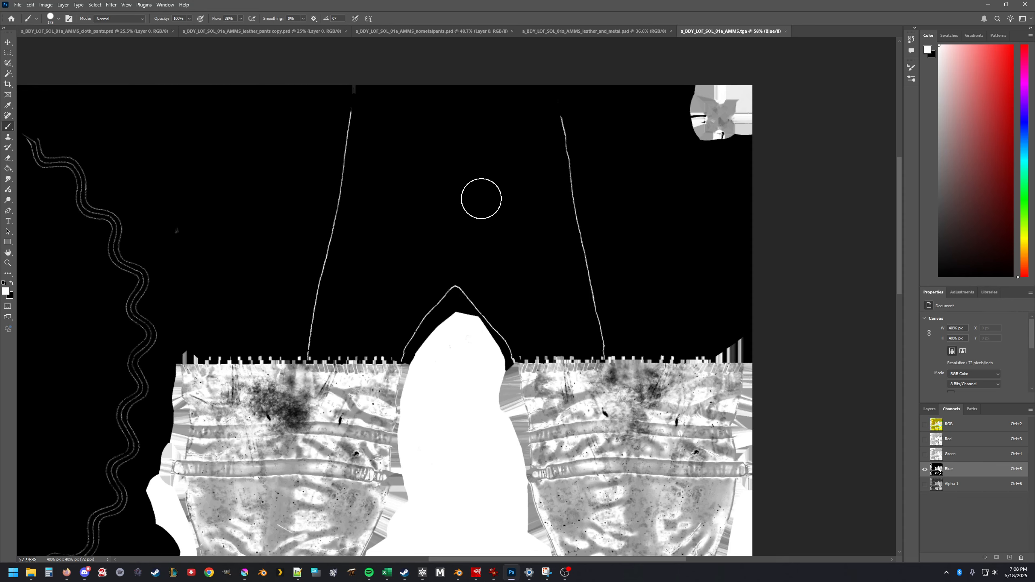
left_click(958, 485)
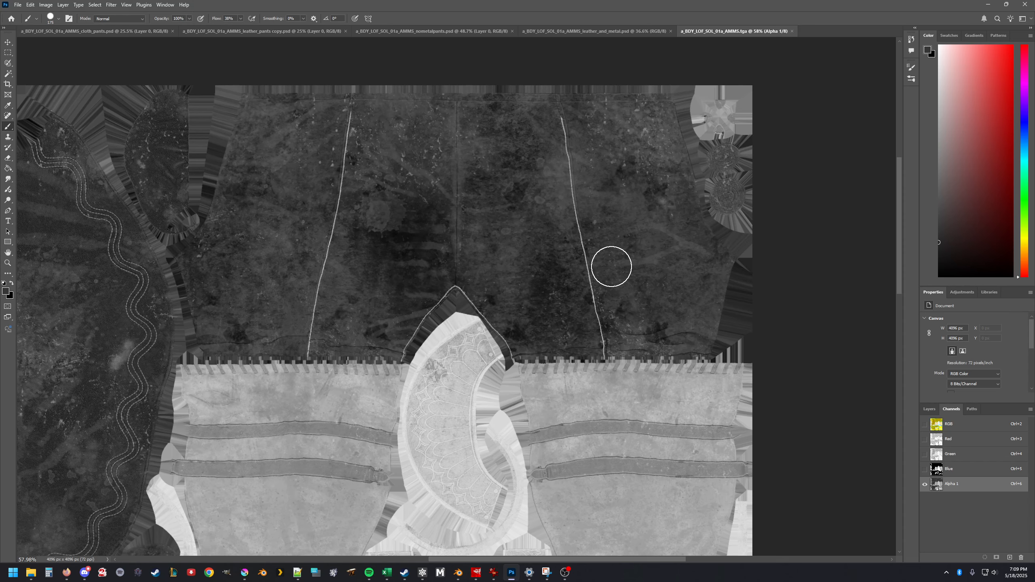
mouse_move(328, 440)
left_mouse_down()
mouse_move(365, 247)
mouse_move(455, 241)
mouse_move(418, 225)
mouse_move(411, 208)
mouse_move(598, 251)
mouse_move(584, 169)
mouse_move(365, 347)
mouse_move(340, 354)
left_mouse_up()
key("x")
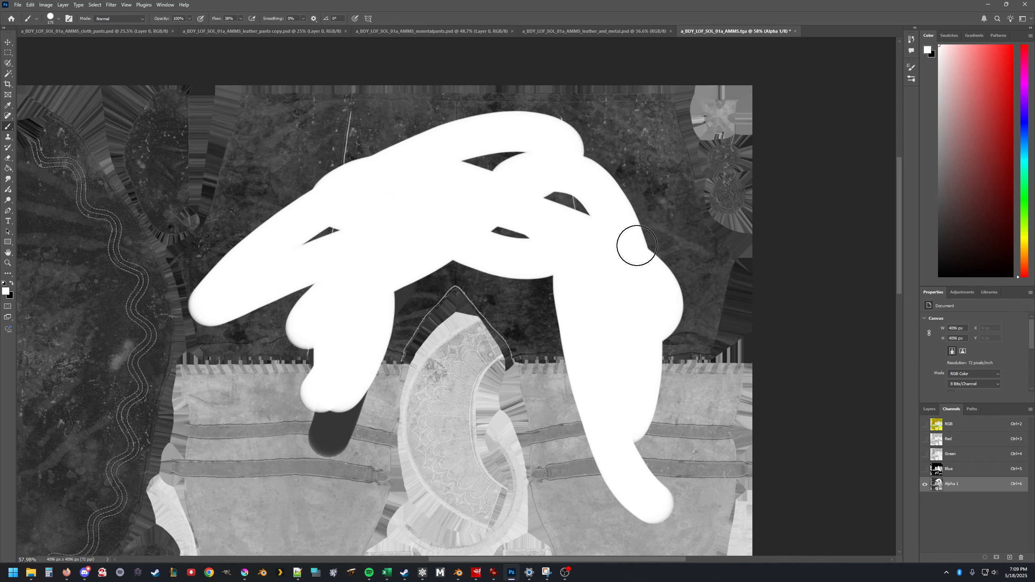
key("ctrl+z")
key("ctrl+z")
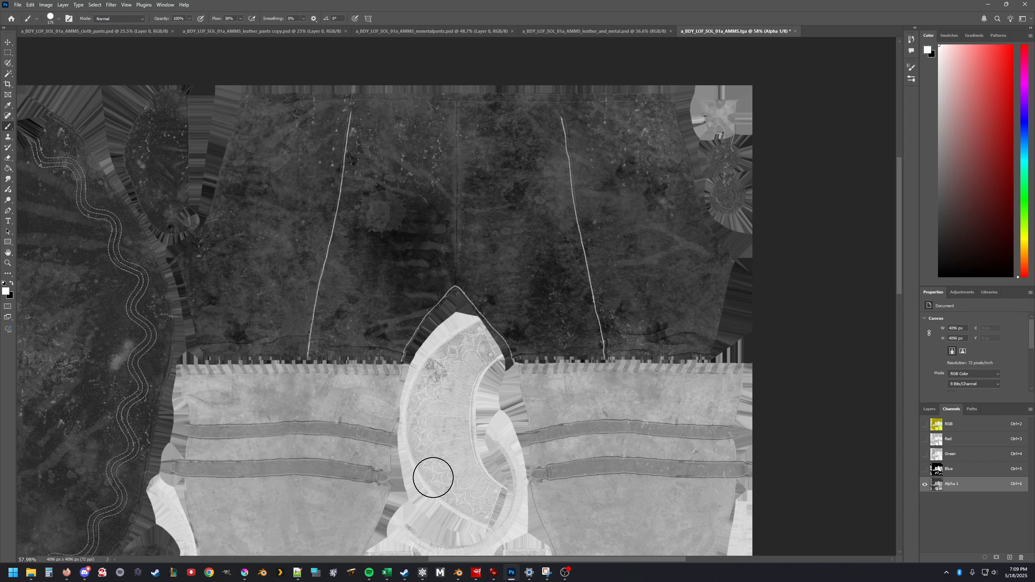
- Switch to GIMP and make the AMMS texture's Green, Blue and Alpha channels visible alongside Red
left_click(514, 576)
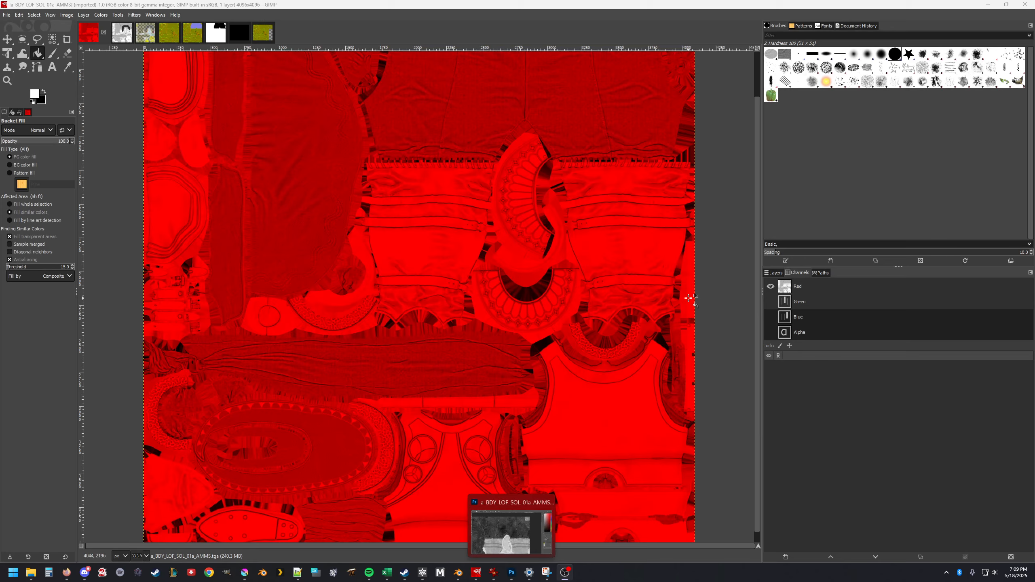
left_click(771, 302)
left_click(771, 317)
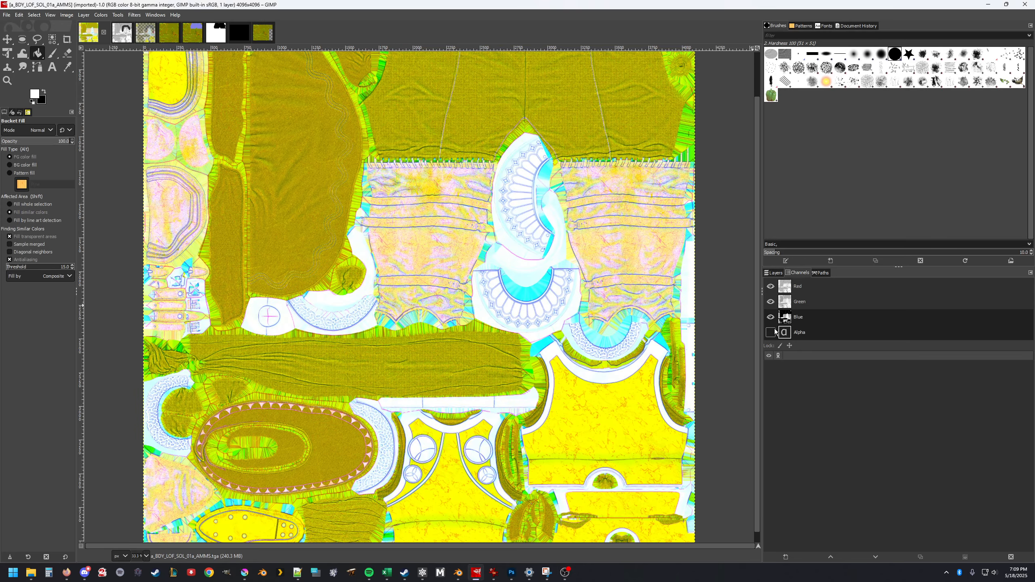
left_click(770, 332)
left_click(813, 291)
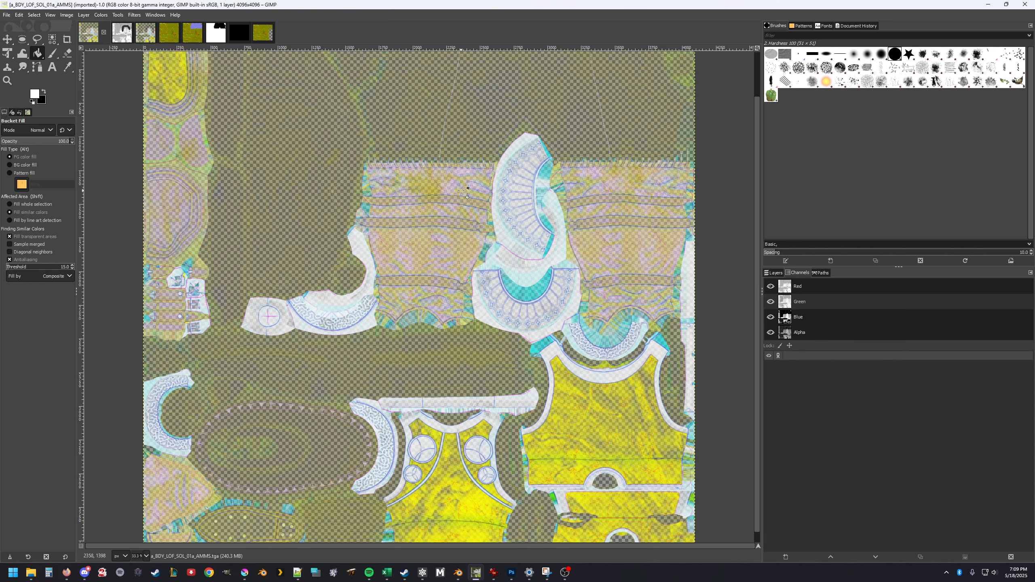
left_click(818, 274)
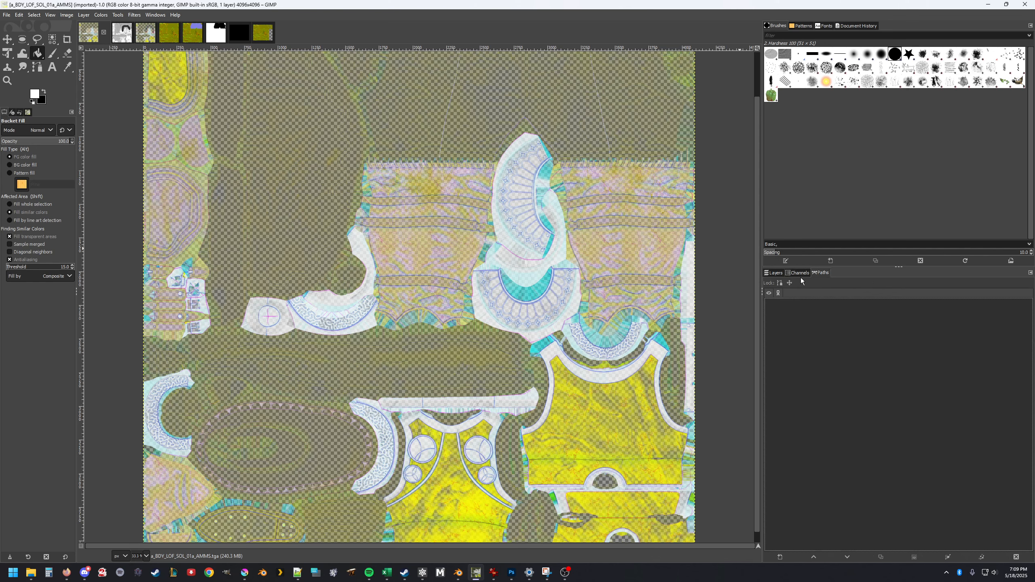
left_click(798, 273)
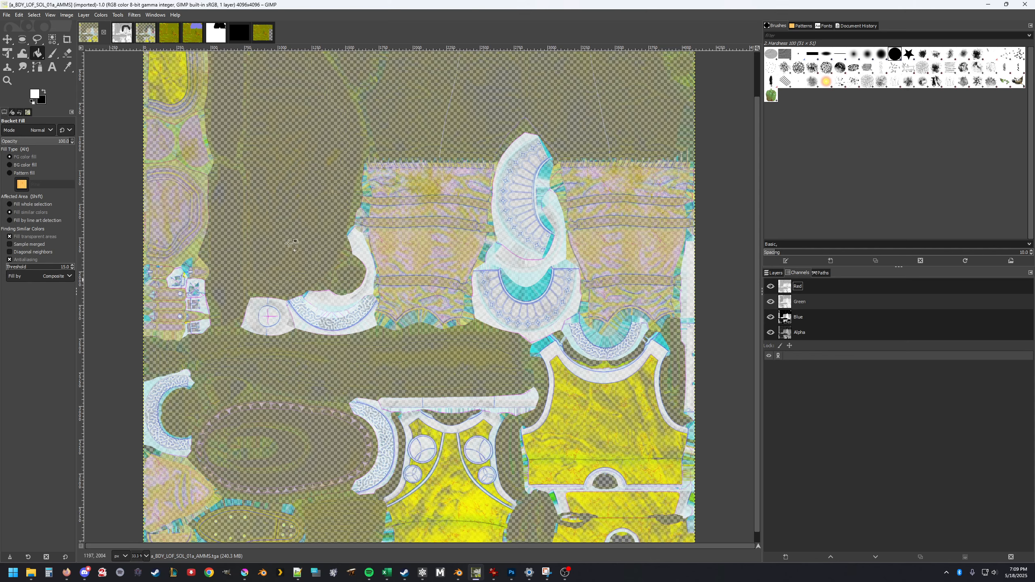
- Decompose the AMMS texture into separate layers using the RGBA color model
left_click(100, 15)
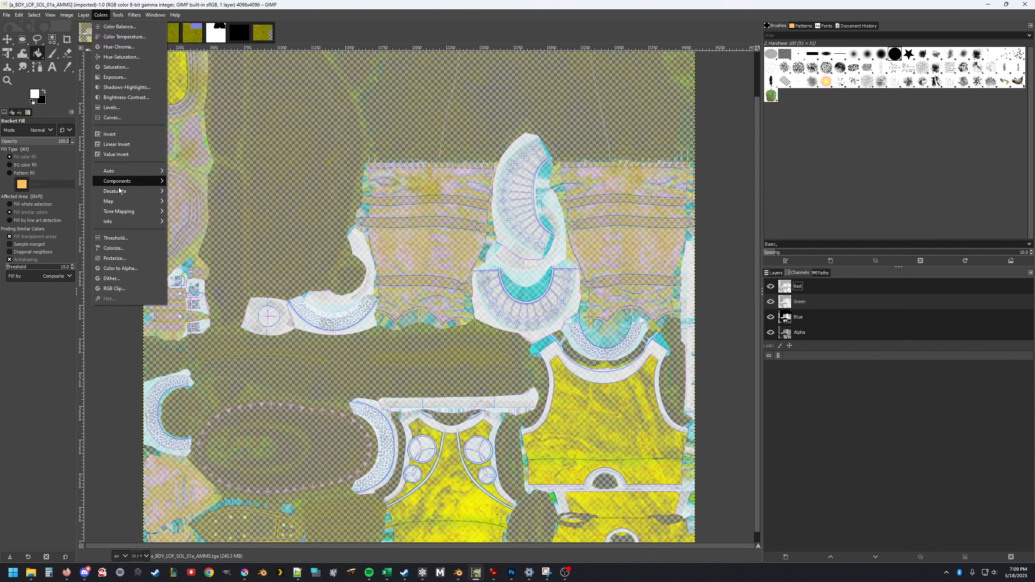
mouse_move(131, 182)
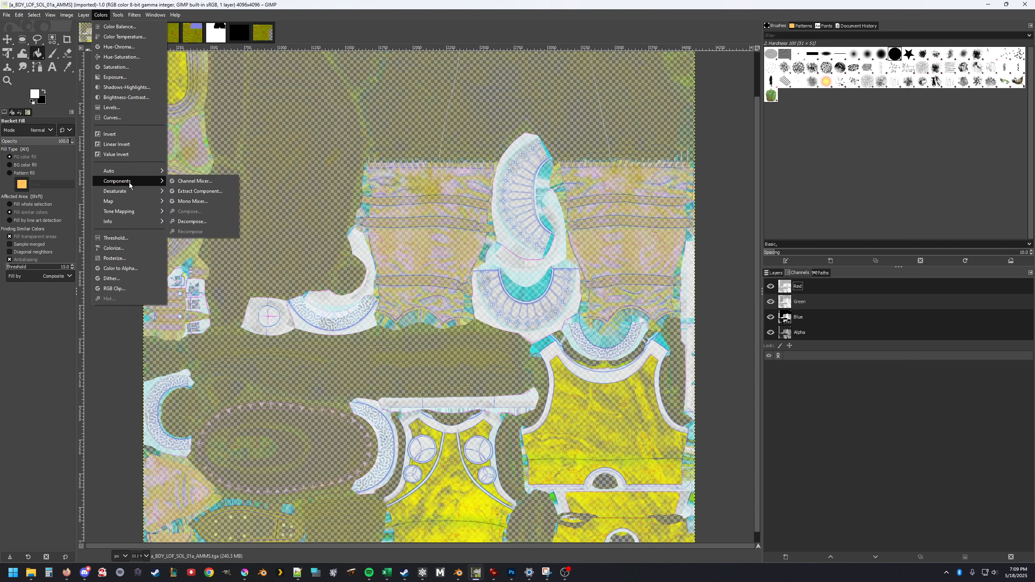
left_click(200, 222)
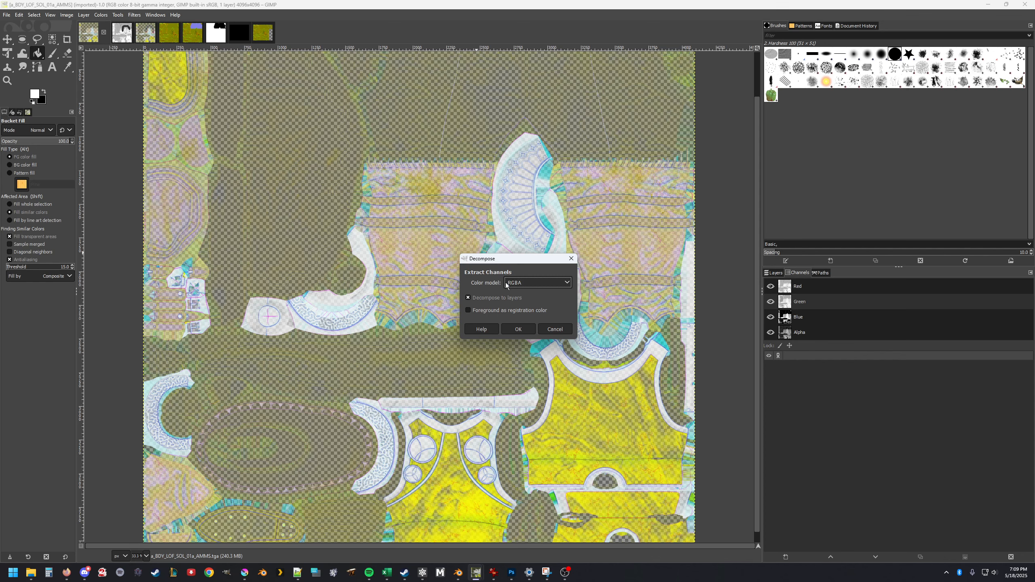
left_click(518, 330)
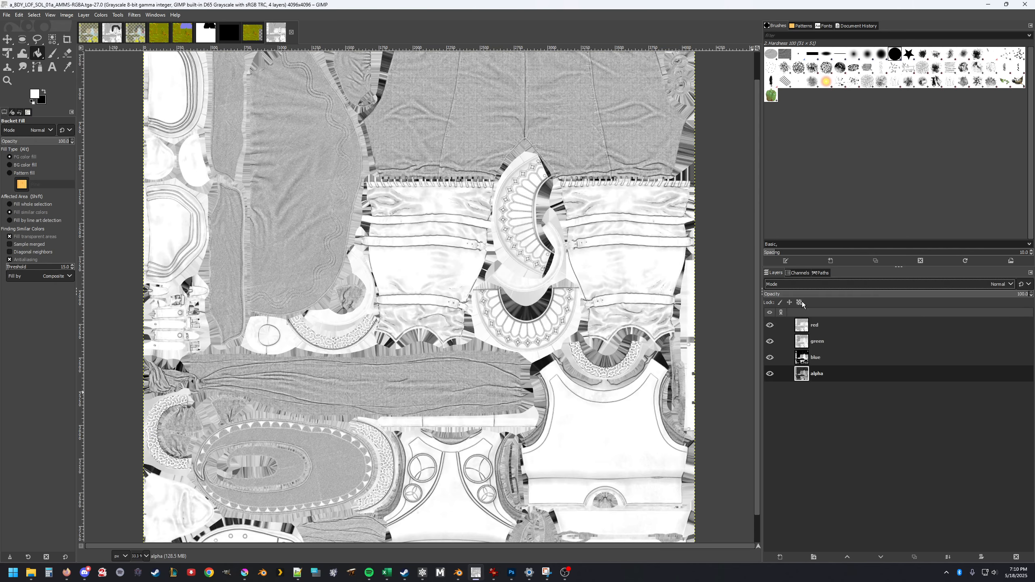
- Examine the red, green, blue and alpha layers by hiding them one after another and showing all again, then inspect the red layer closely
left_click(813, 328)
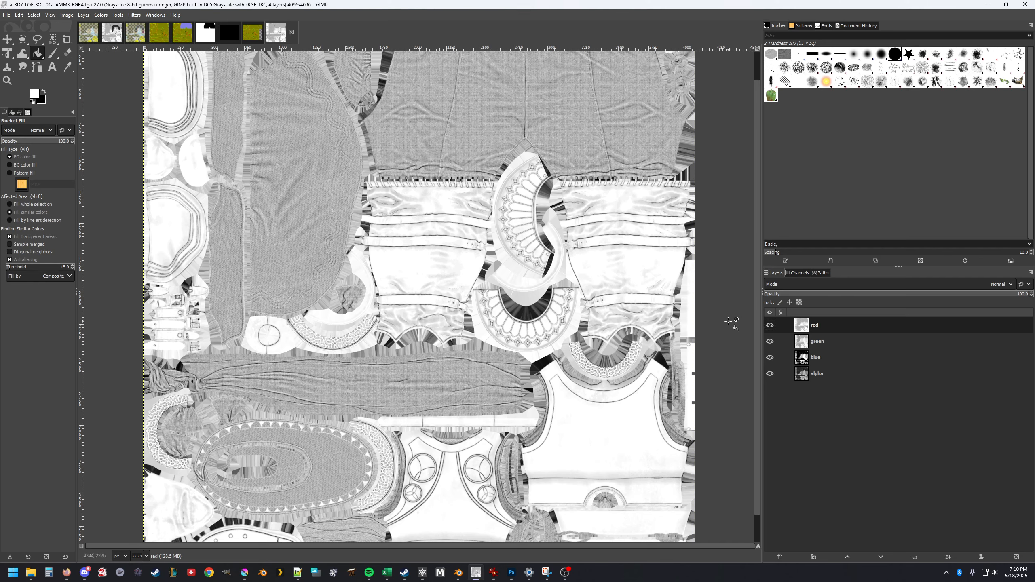
left_click(769, 325)
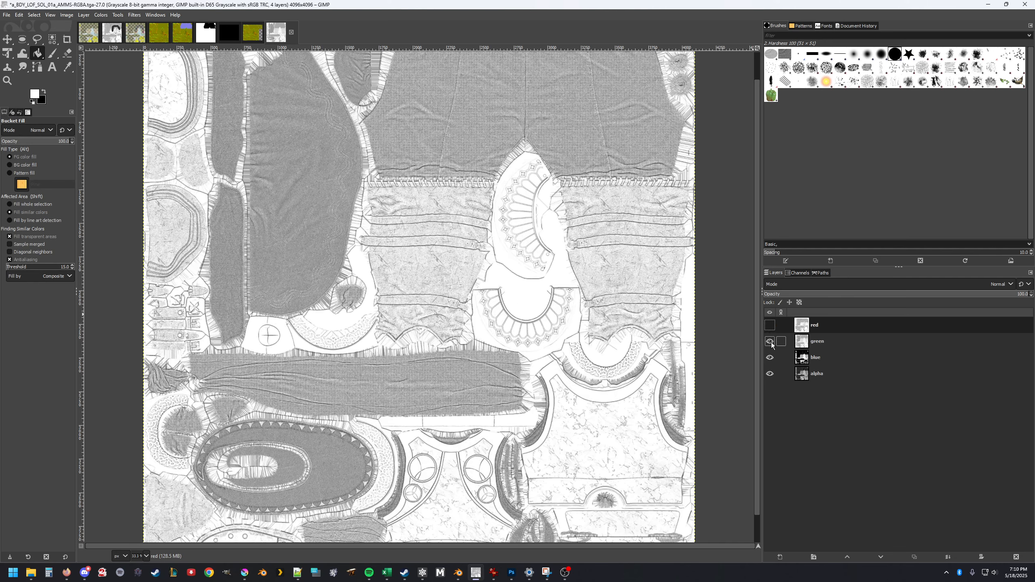
left_click(770, 342)
left_click(770, 358)
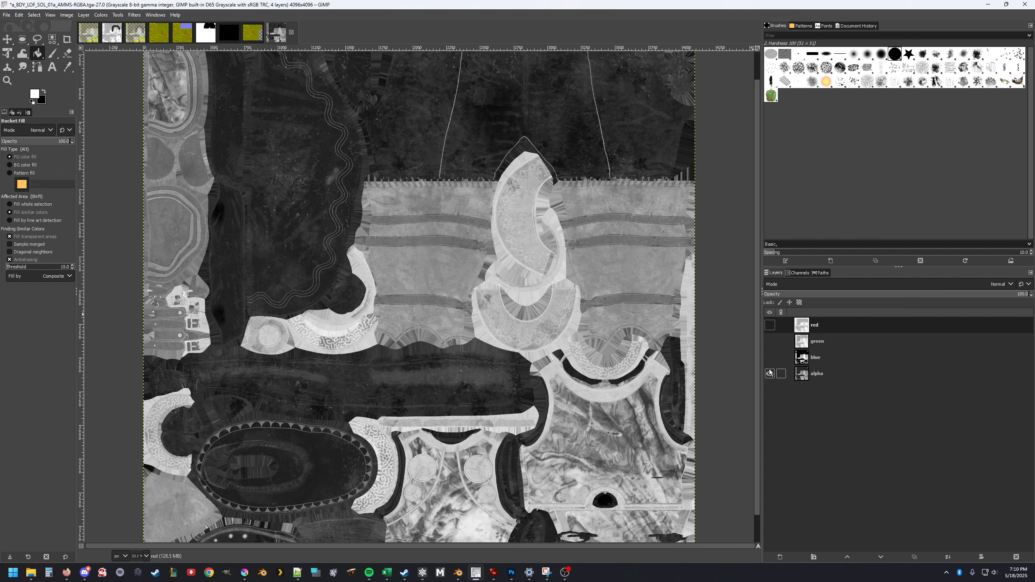
left_click(769, 375)
left_click(769, 375)
left_click(770, 358)
left_click(770, 341)
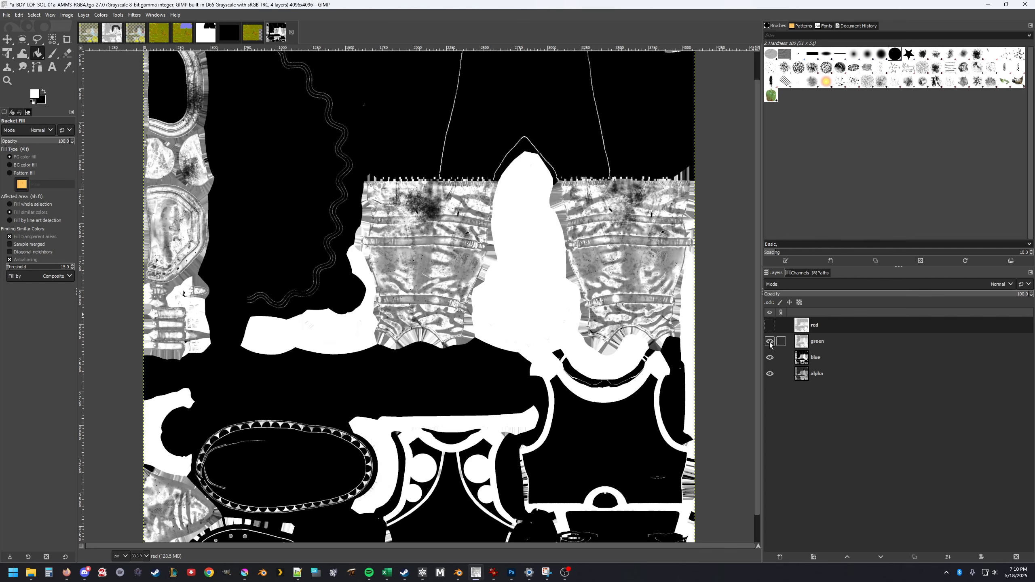
left_click(770, 326)
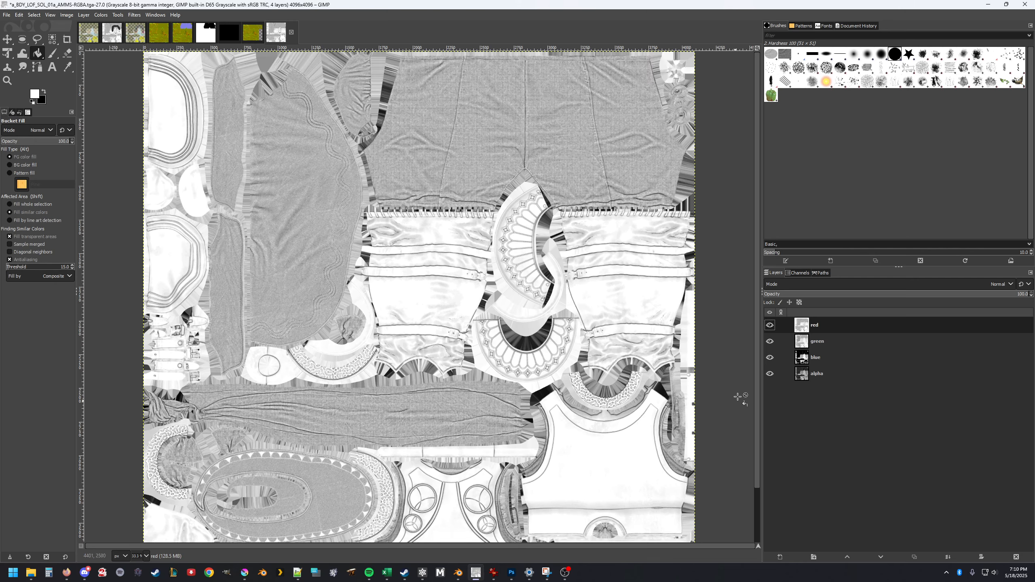
scroll(648, 272, "up", 6)
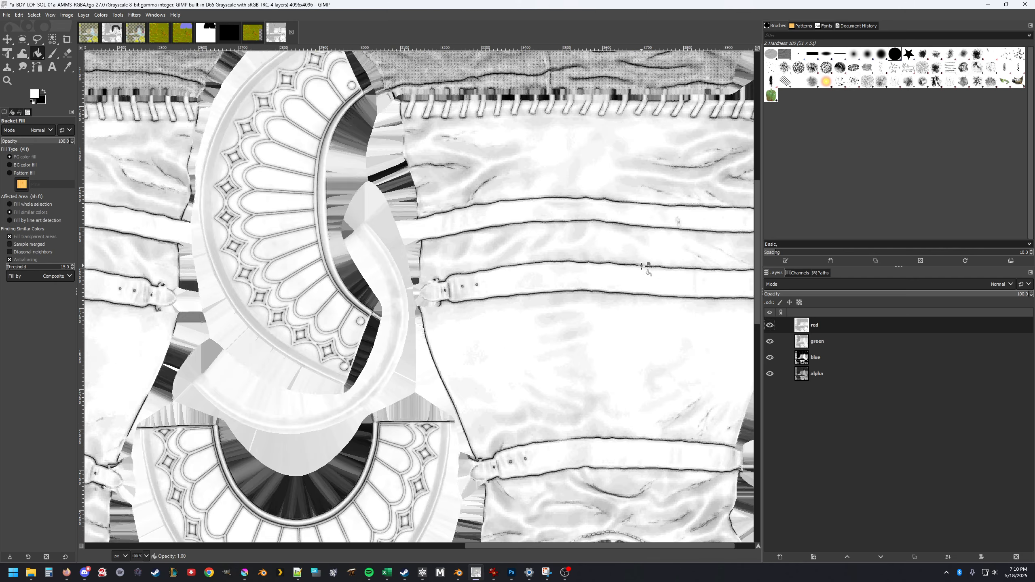
scroll(648, 265, "down", 5)
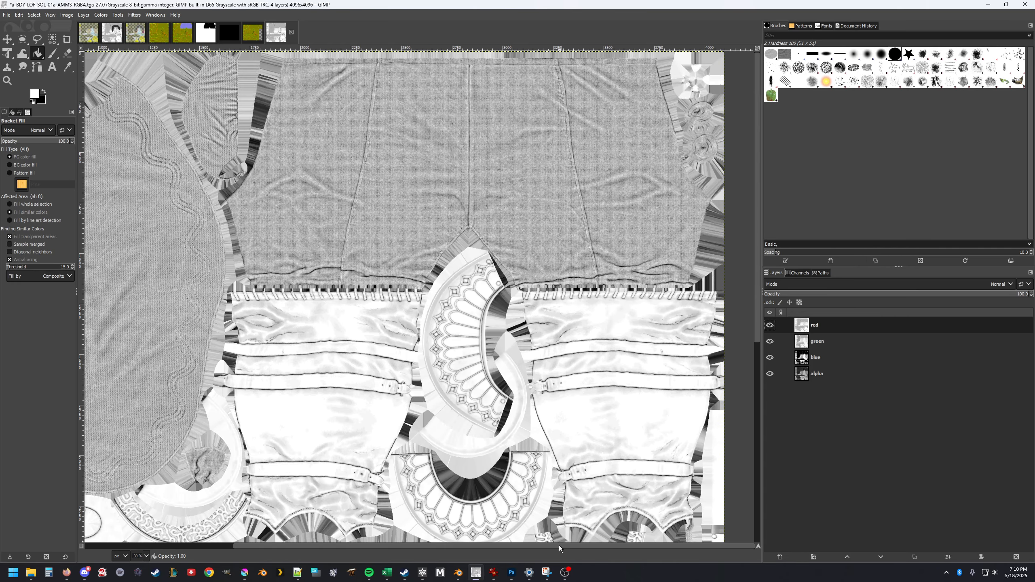
- Switch to Photoshop, try a white brush stroke across the upper pants in the Alpha 1 channel, undo it, and return to GIMP
left_click(510, 572)
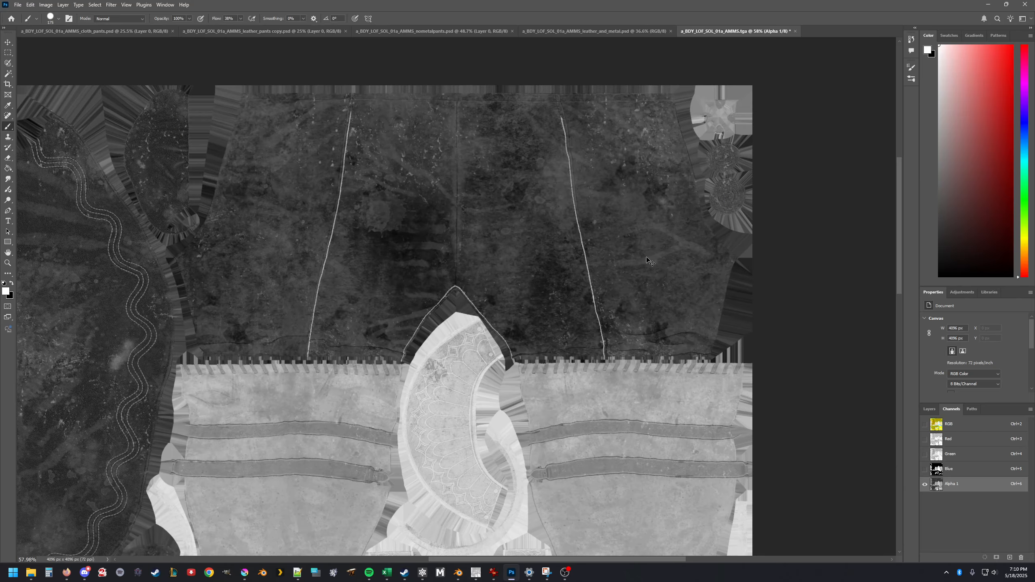
mouse_move(411, 193)
left_mouse_down()
mouse_move(402, 224)
mouse_move(624, 296)
left_mouse_up()
key("ctrl+z")
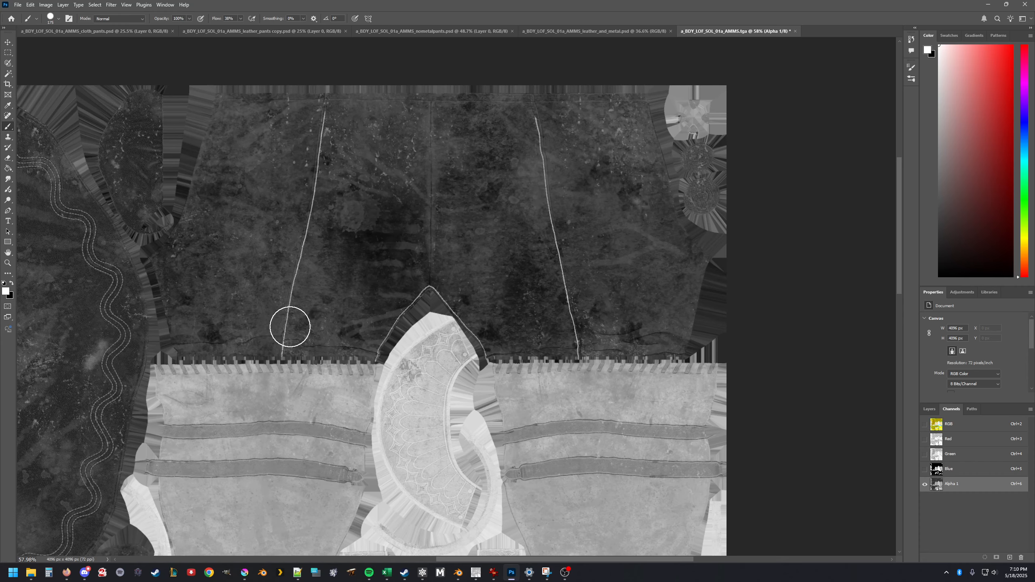
left_click(988, 4)
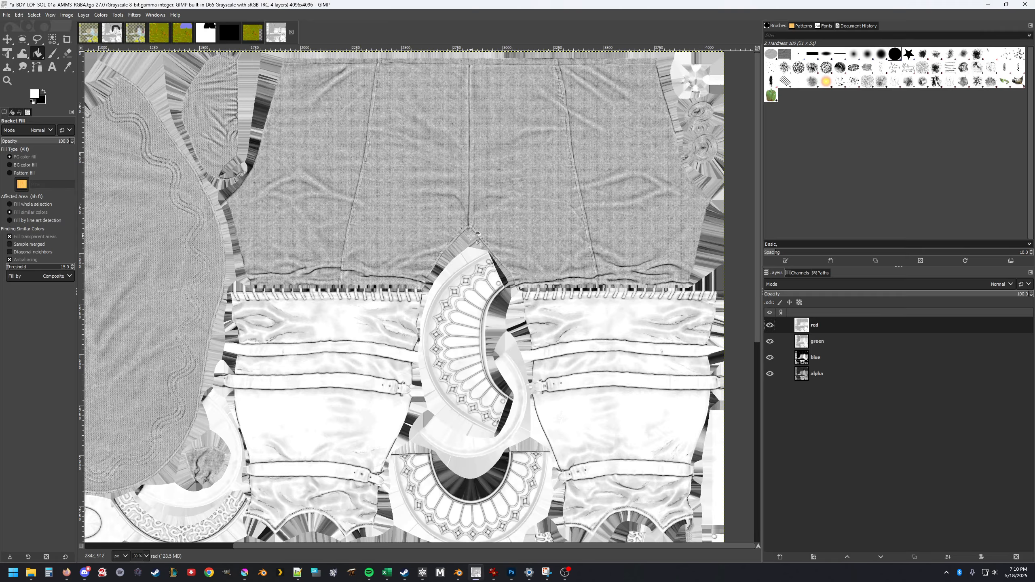
- Inspect the red layer's pants fabric closely and compare it with the antivan_jumper_6.png screenshot in IrfanView
left_click_drag(139, 134, 171, 148)
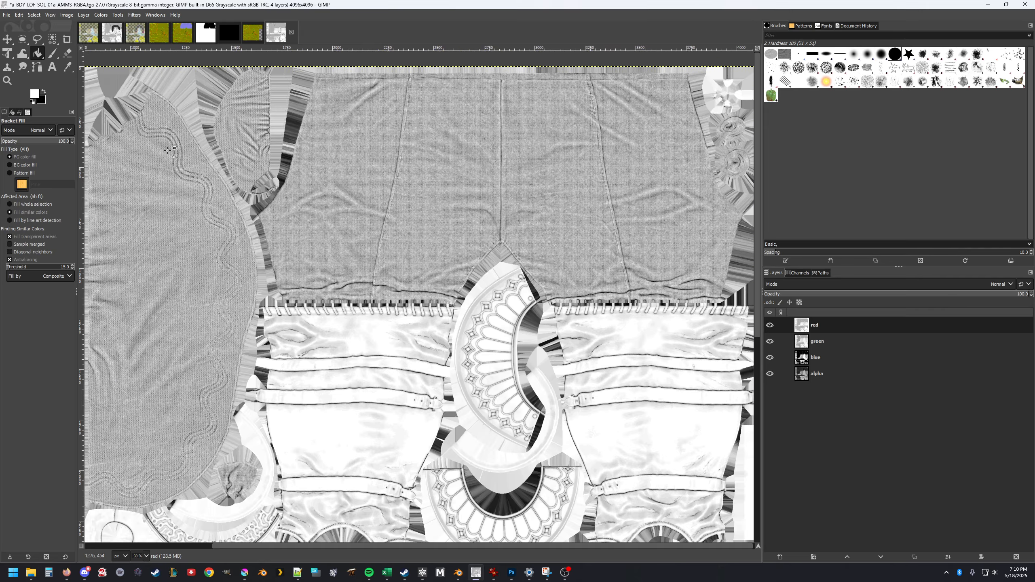
scroll(485, 243, "up", 3)
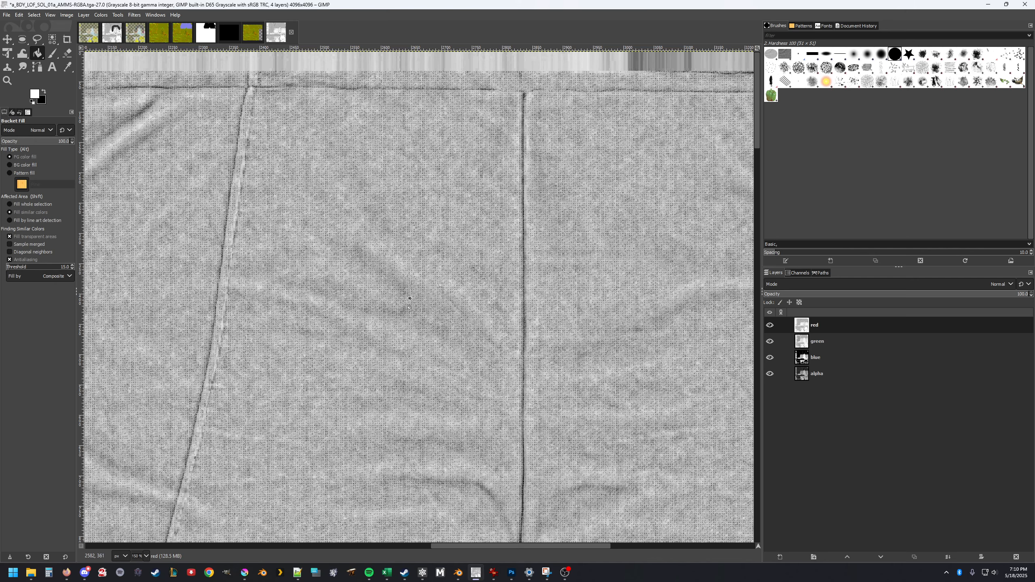
scroll(403, 301, "down", 10)
scroll(408, 343, "down", 2)
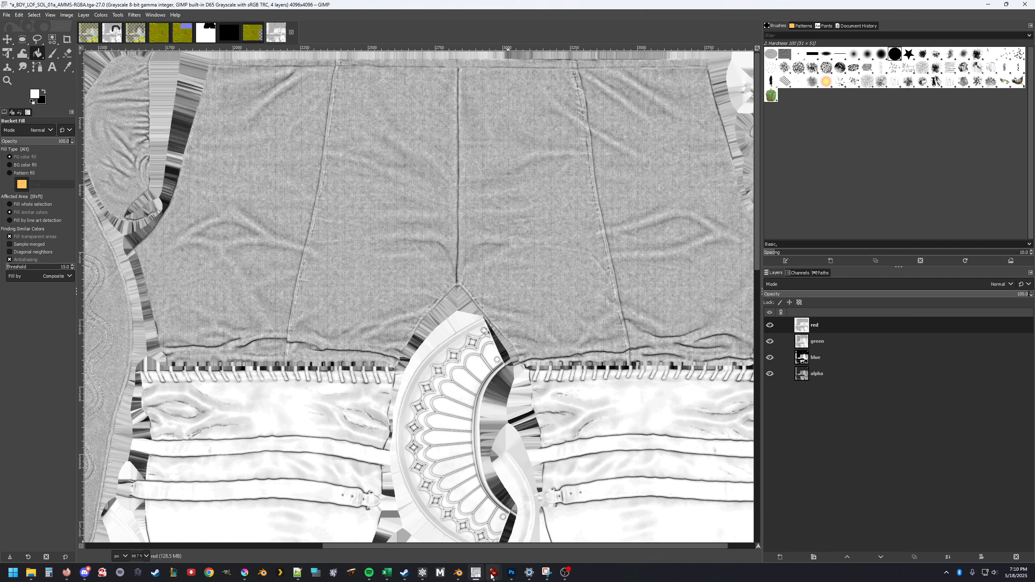
mouse_move(492, 576)
left_click(402, 531)
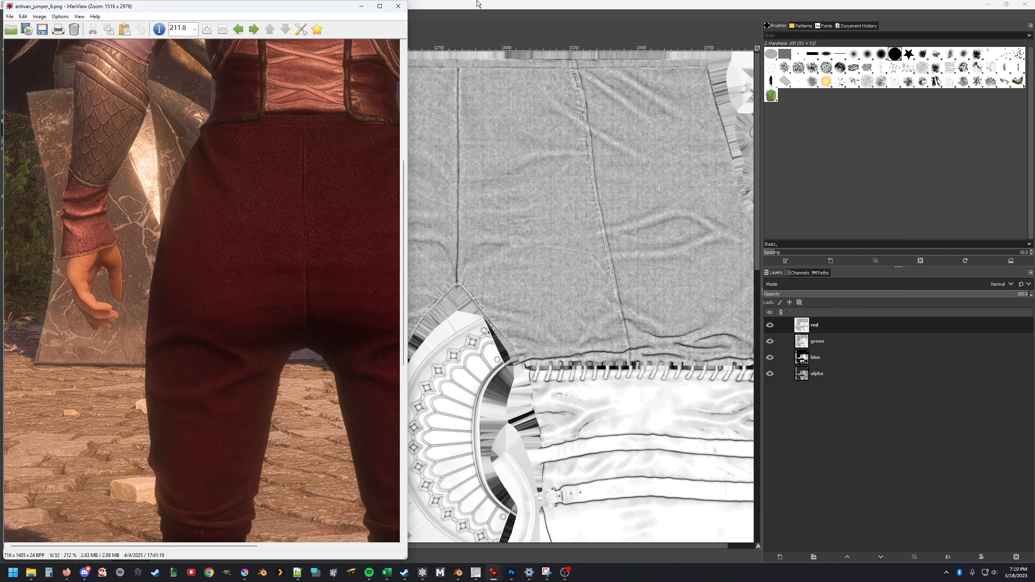
left_click(759, 327)
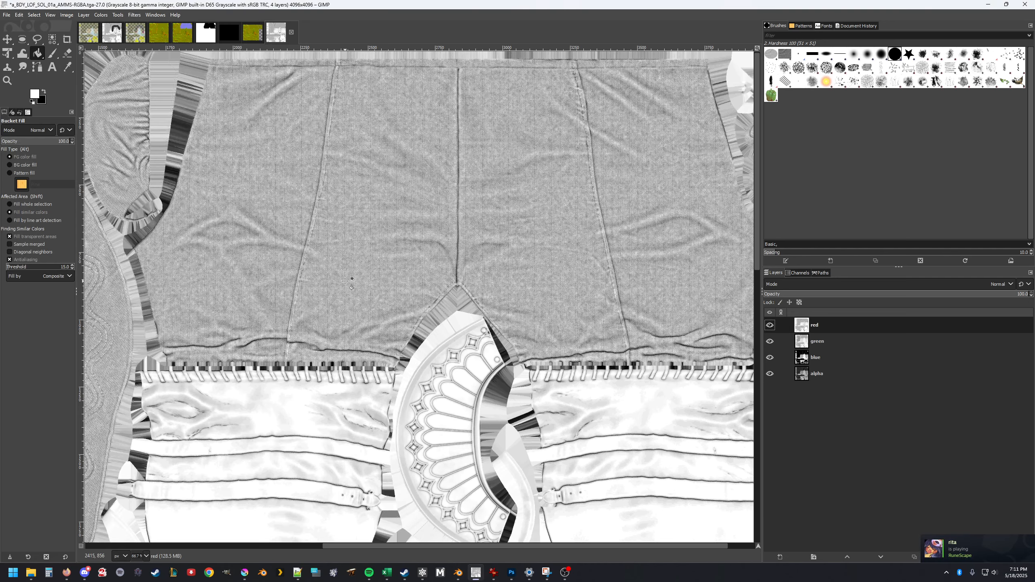
- Try copying a circular patch about 322 px wide from the red layer's upper pants fabric and pasting it as a floating selection
scroll(345, 278, "up", 2)
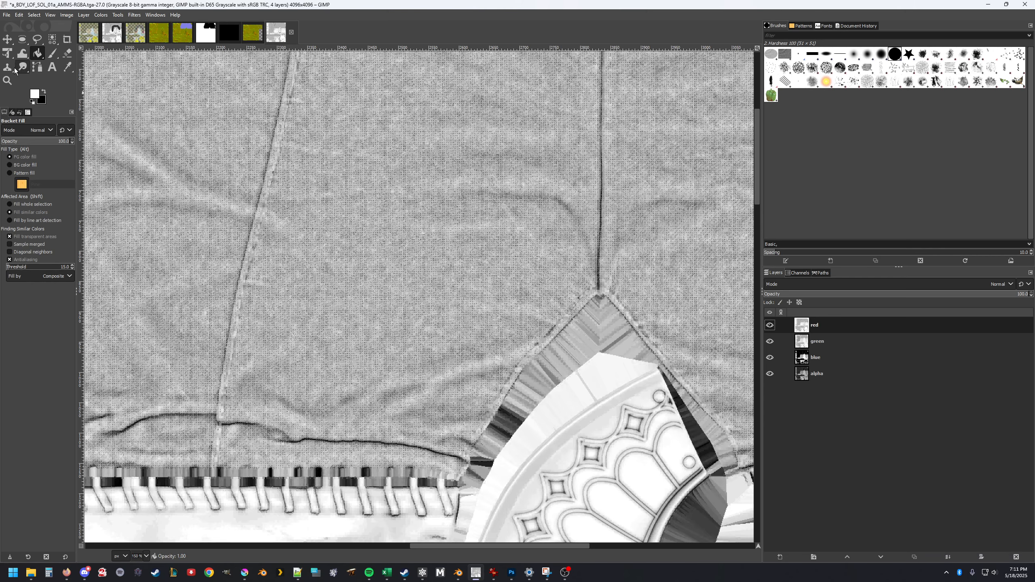
left_click(22, 39)
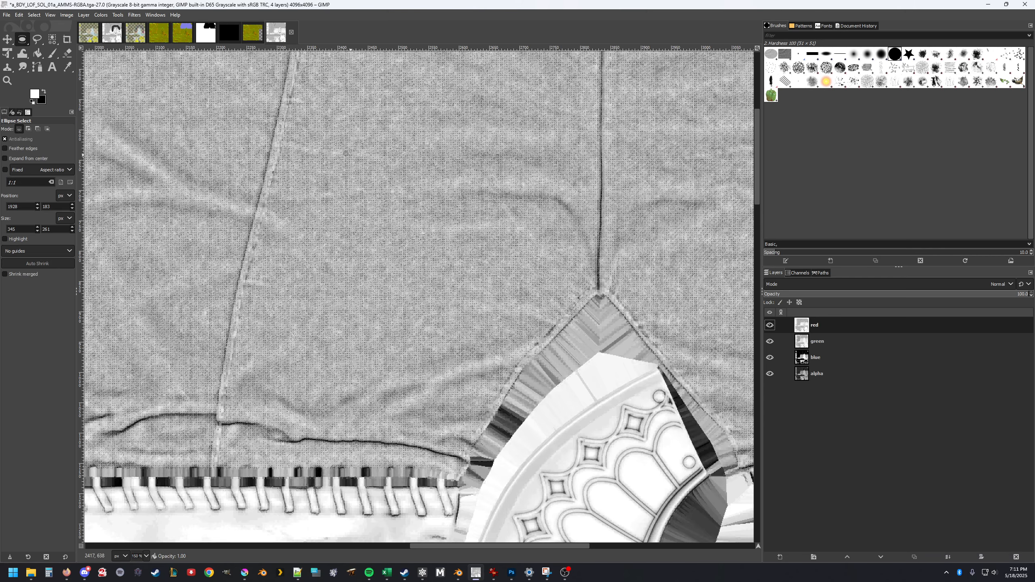
left_click_drag(302, 121, 497, 317)
key("ctrl+c")
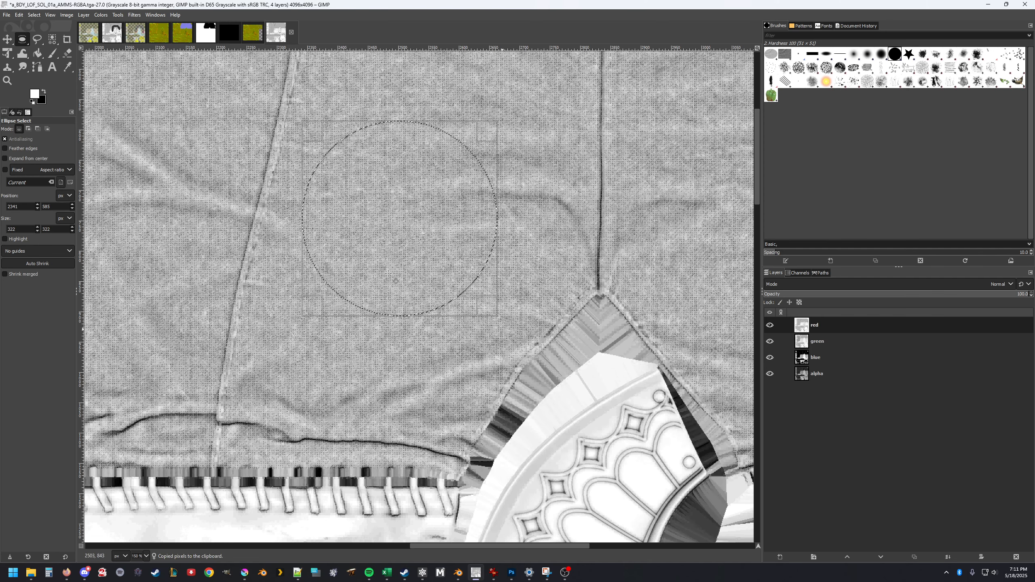
scroll(385, 278, "up", 3)
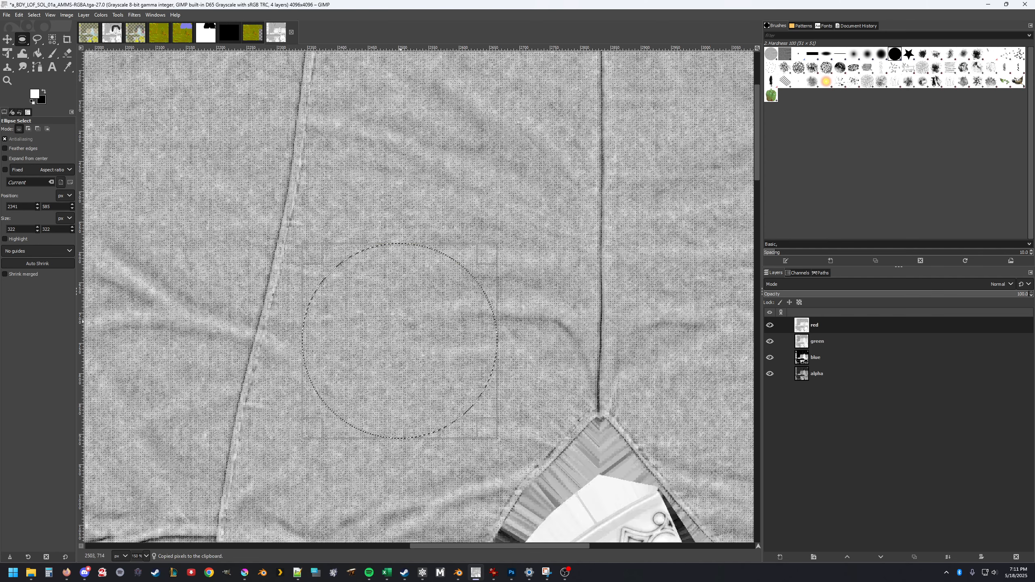
key("ctrl")
key("ctrl+v")
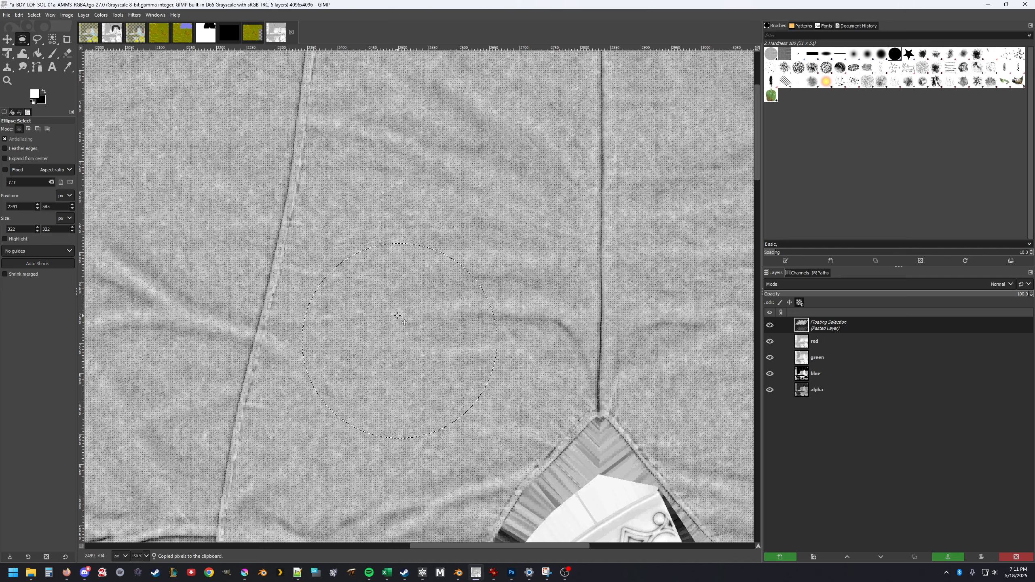
scroll(397, 316, "down", 5)
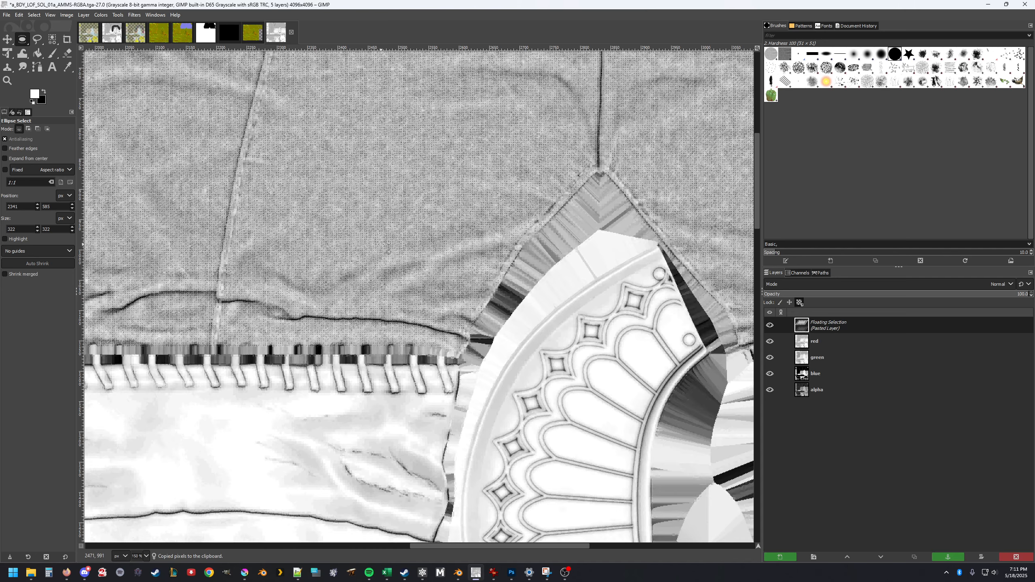
left_click(396, 313)
left_click_drag(382, 134, 382, 285)
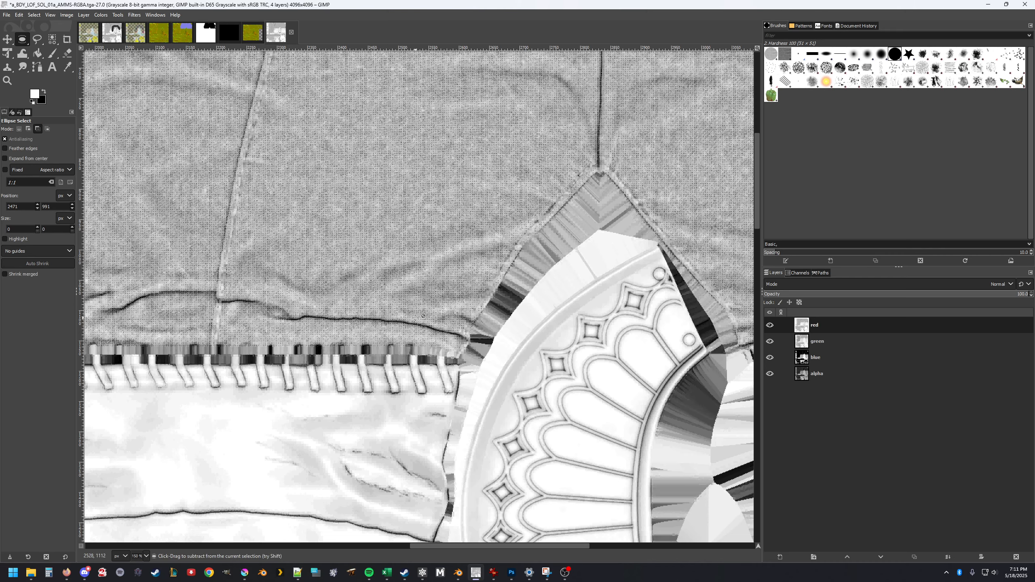
- Copy an elliptical patch about 350 × 406 px from the red layer's upper pants, paste it onto the strapped leg section below, and anchor it
scroll(399, 259, "down", 3)
left_click_drag(332, 143, 404, 225)
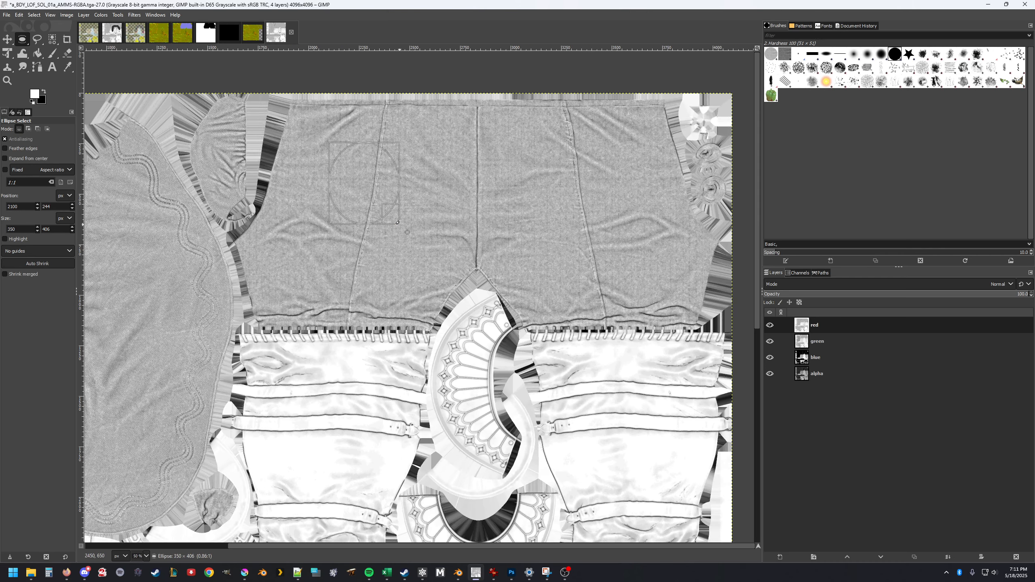
key("ctrl+c")
key("ctrl+v")
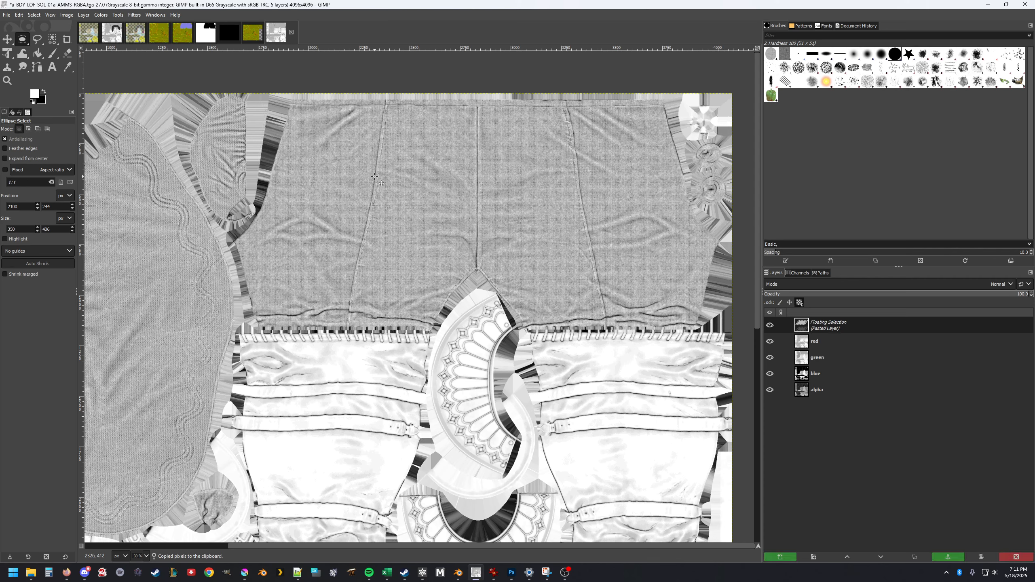
left_click_drag(379, 225, 360, 389)
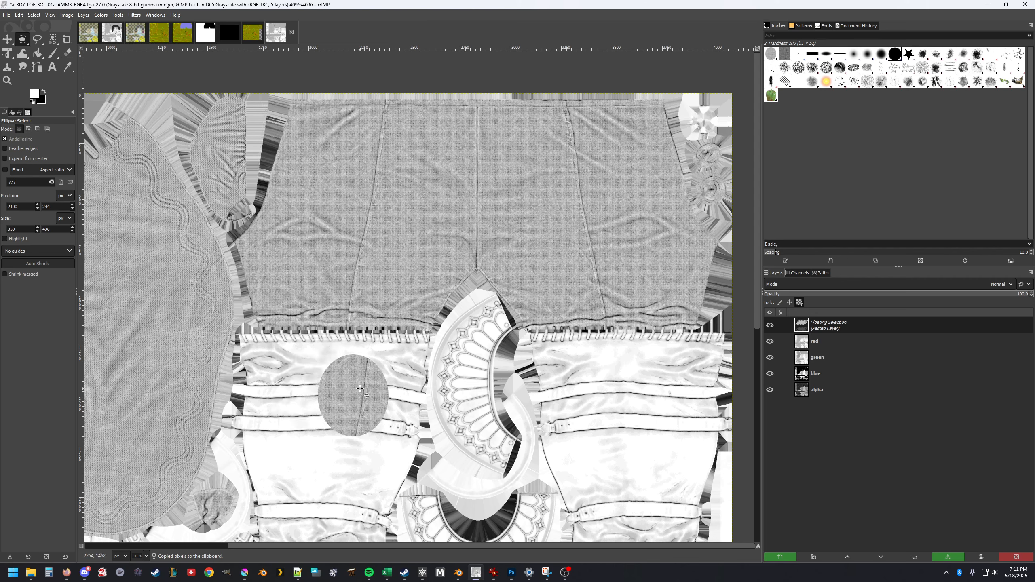
left_click(934, 557)
- Hide the red layer, copy an elliptical patch about 384 × 254 px of the green layer's pants fabric onto the leg section below, and anchor it
scroll(372, 409, "down", 10)
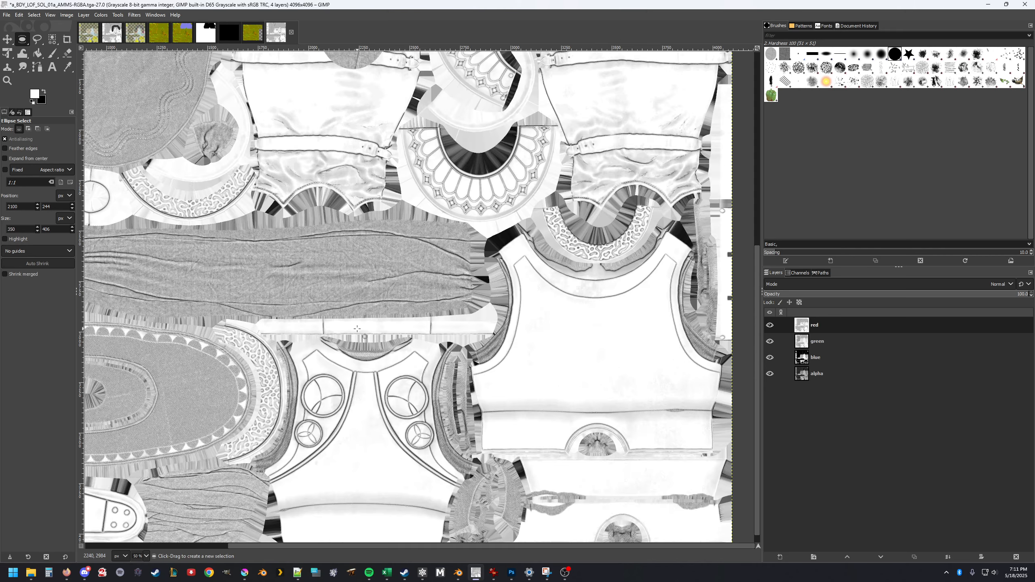
scroll(372, 409, "up", 9)
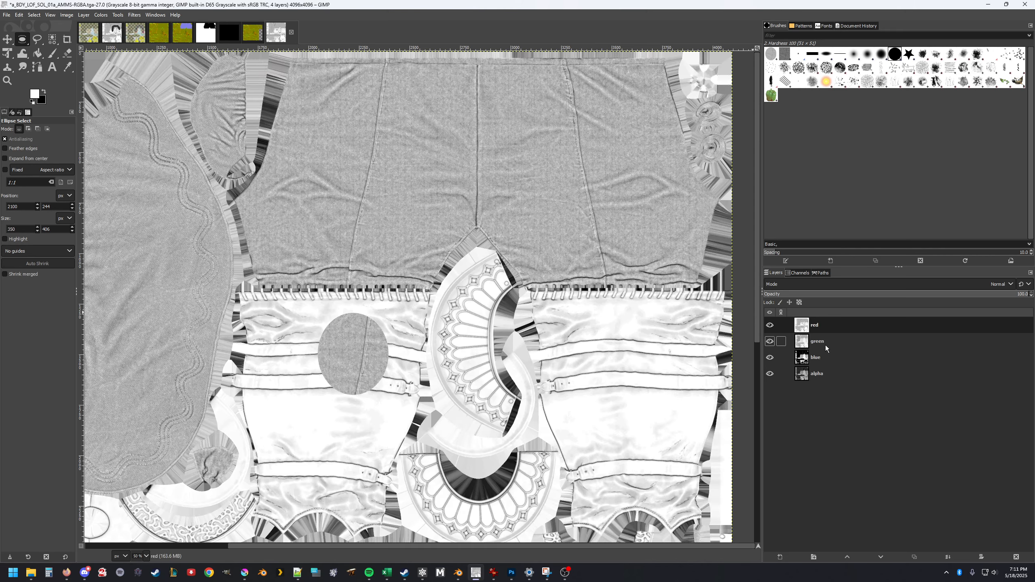
left_click(769, 325)
left_click(830, 340)
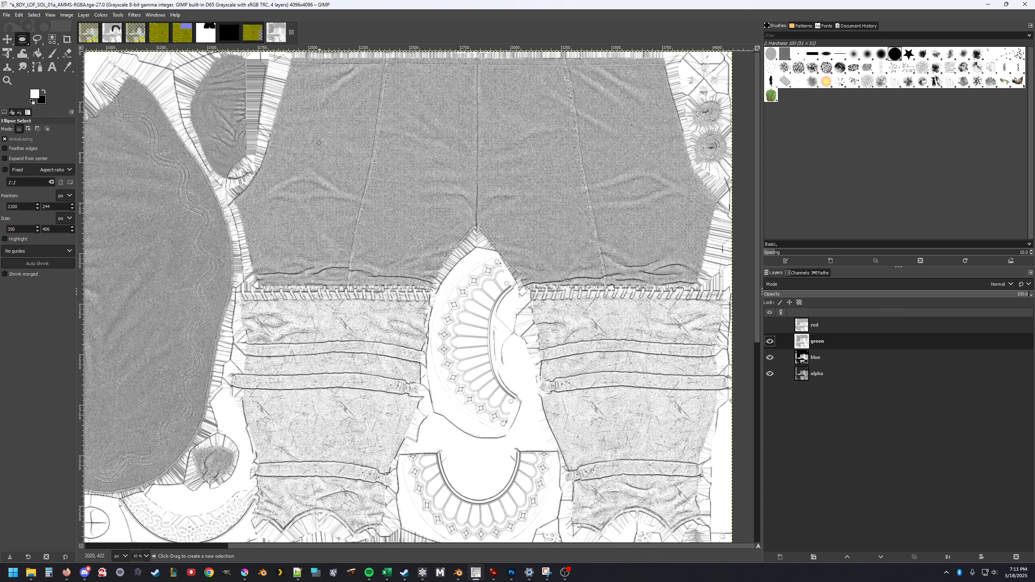
mouse_move(309, 133)
left_mouse_down()
mouse_move(338, 163)
mouse_move(387, 184)
mouse_move(382, 354)
left_mouse_up()
key("ctrl+c")
key("ctrl+v")
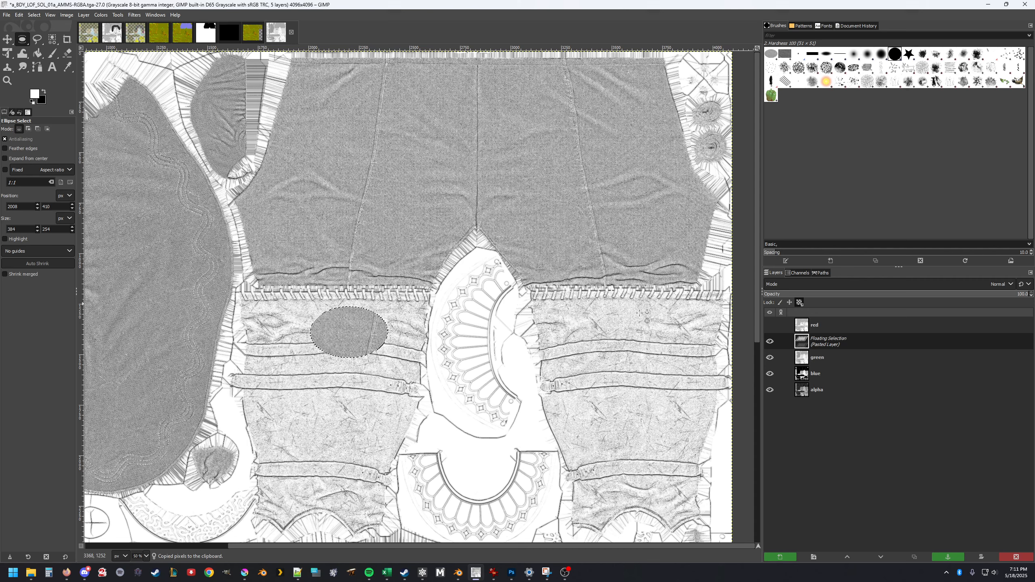
left_click(948, 557)
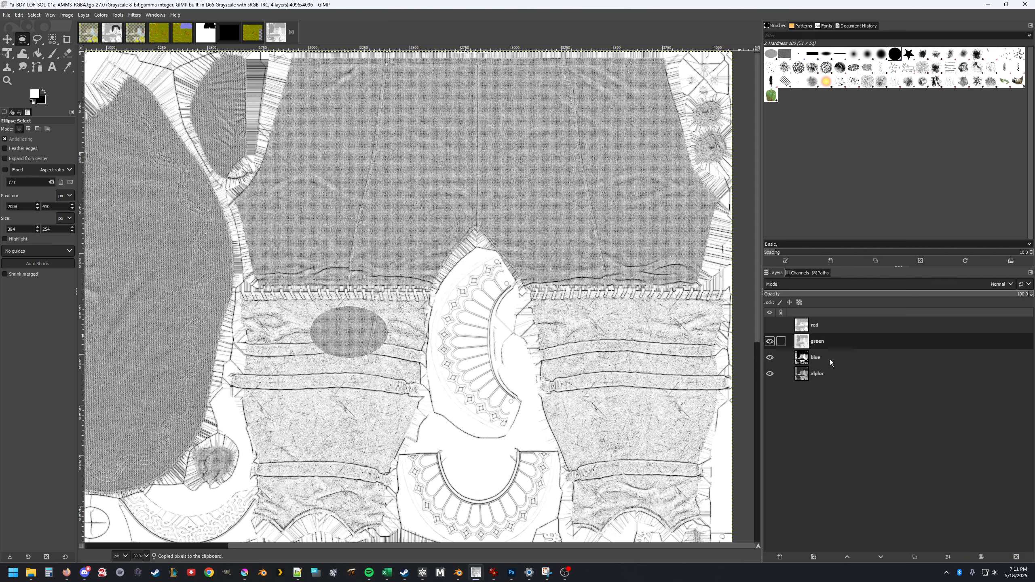
scroll(368, 203, "right", 1)
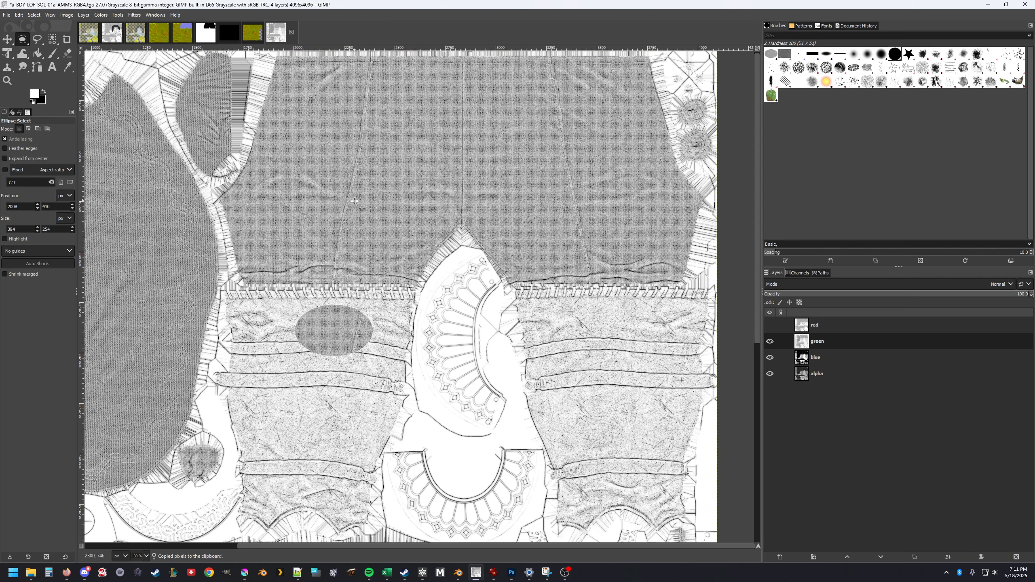
- Try painting a white stroke over the green layer's upper pants fabric with the 360 px Paintbrush
left_click(38, 54)
left_click(52, 52)
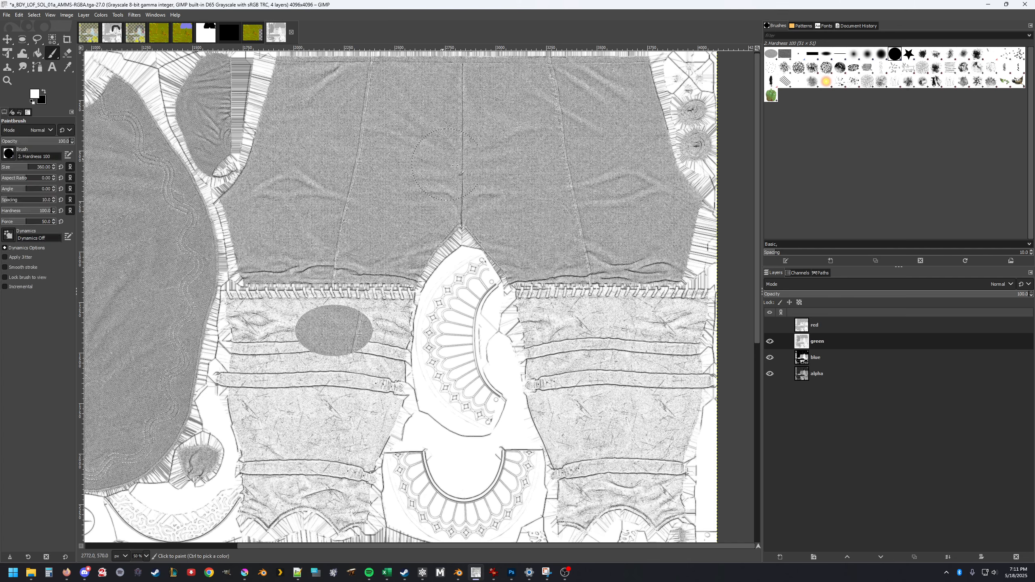
mouse_move(442, 171)
left_mouse_down()
mouse_move(574, 179)
mouse_move(547, 136)
mouse_move(590, 204)
mouse_move(558, 245)
left_mouse_up()
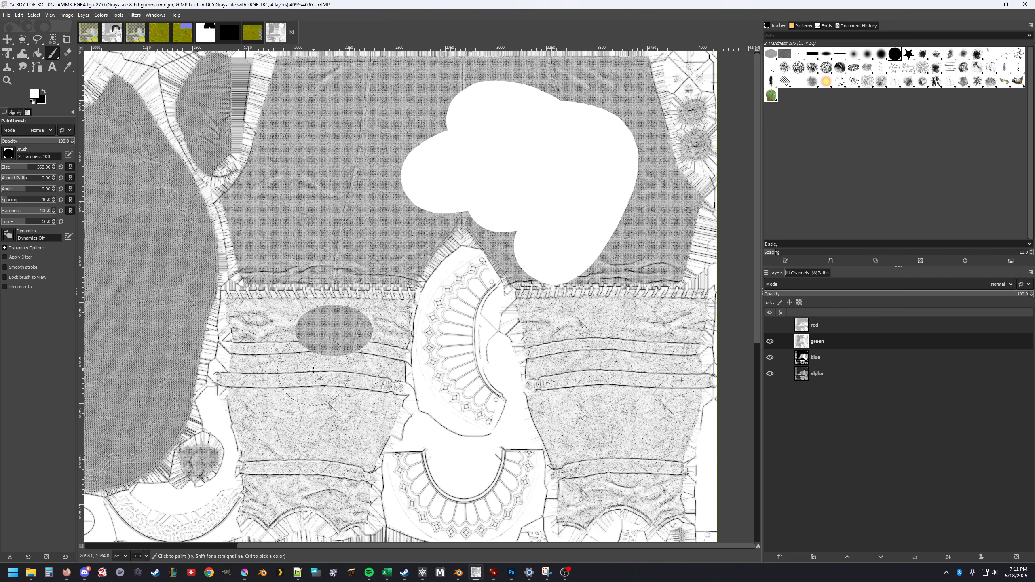
key("ctrl+z")
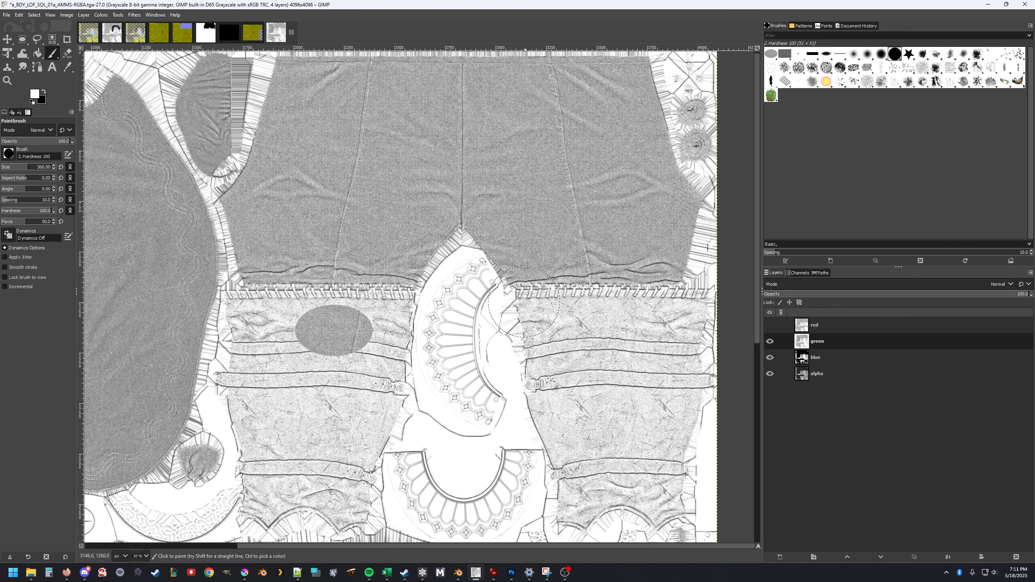
- Hide the green layer briefly to check the blue mask beneath it, and make the green and red layers visible again
left_click(770, 341)
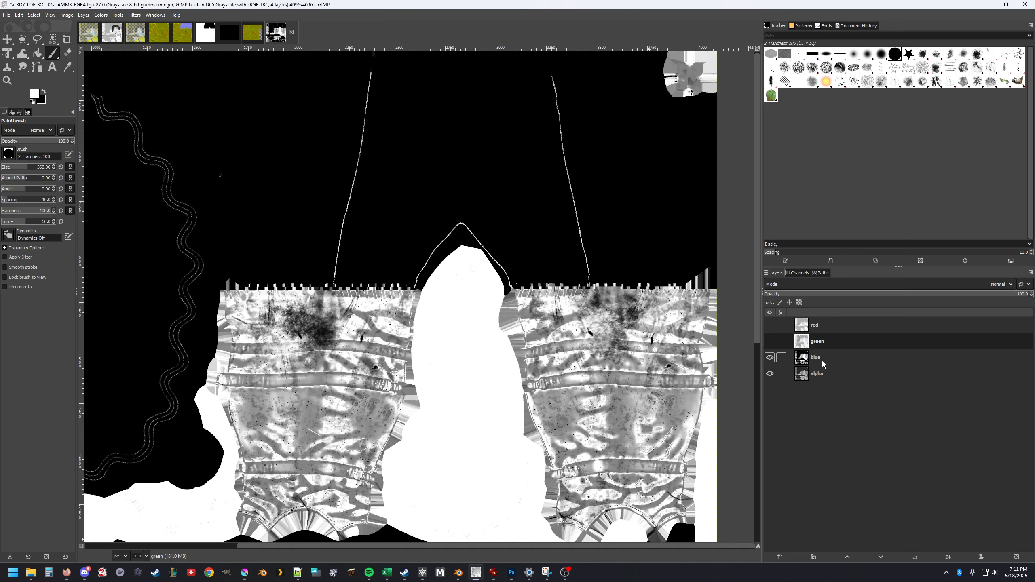
left_click(770, 341)
left_click(770, 326)
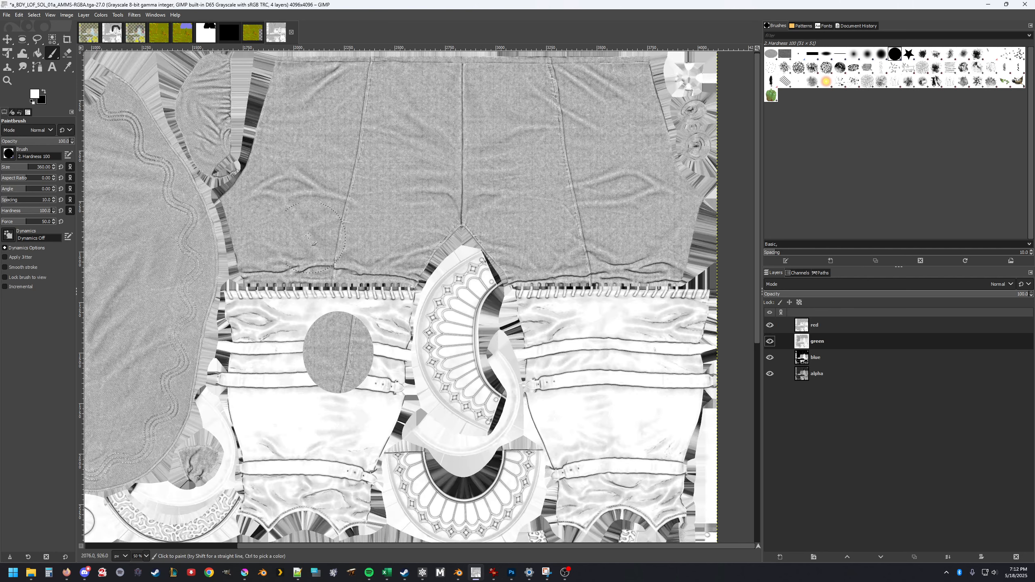
left_click_drag(344, 231, 368, 228)
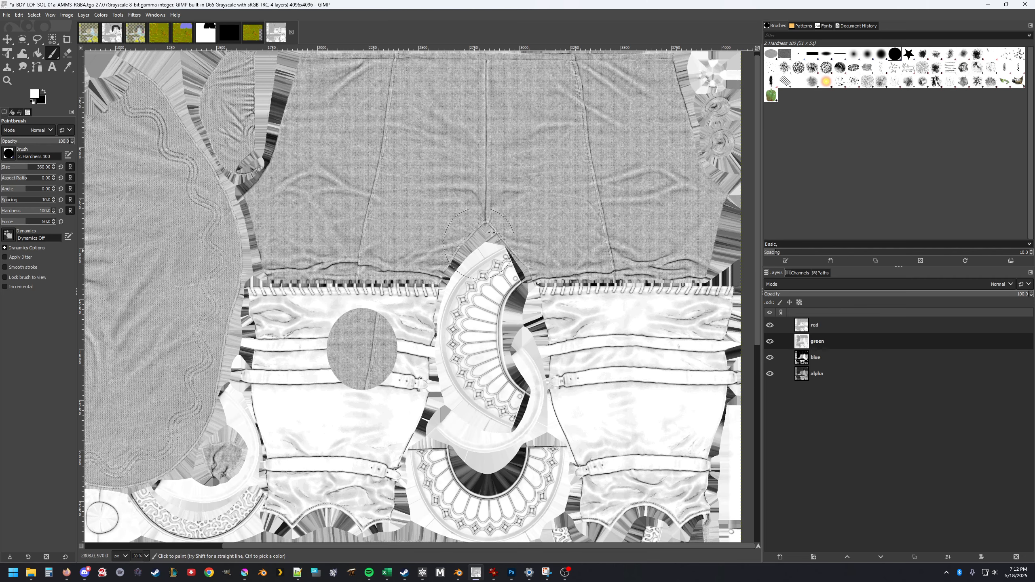
- Select the blue layer and compose the red, green, blue and alpha layers into a new image using the RGBA color model
left_click(815, 357)
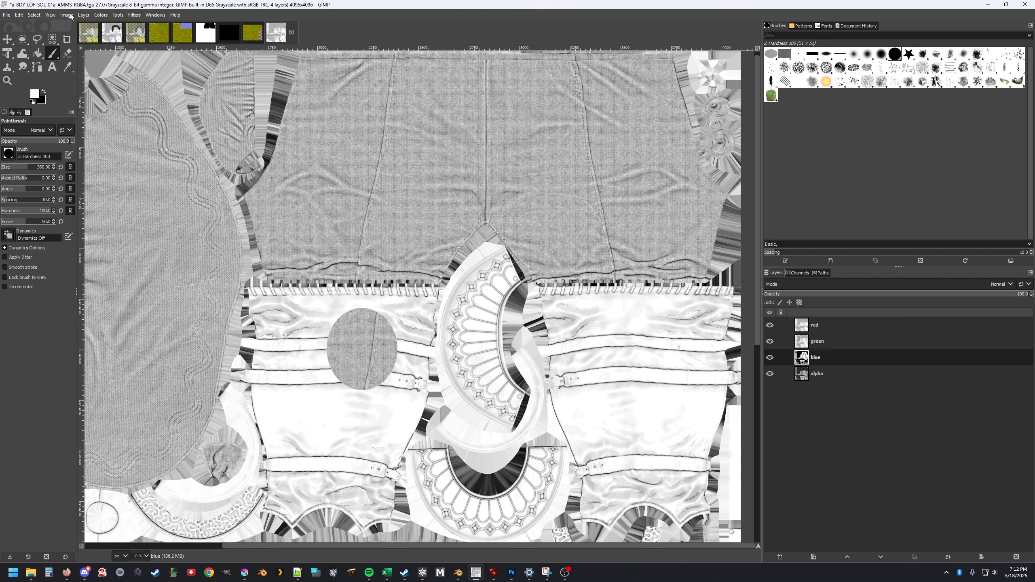
left_click(100, 15)
mouse_move(150, 186)
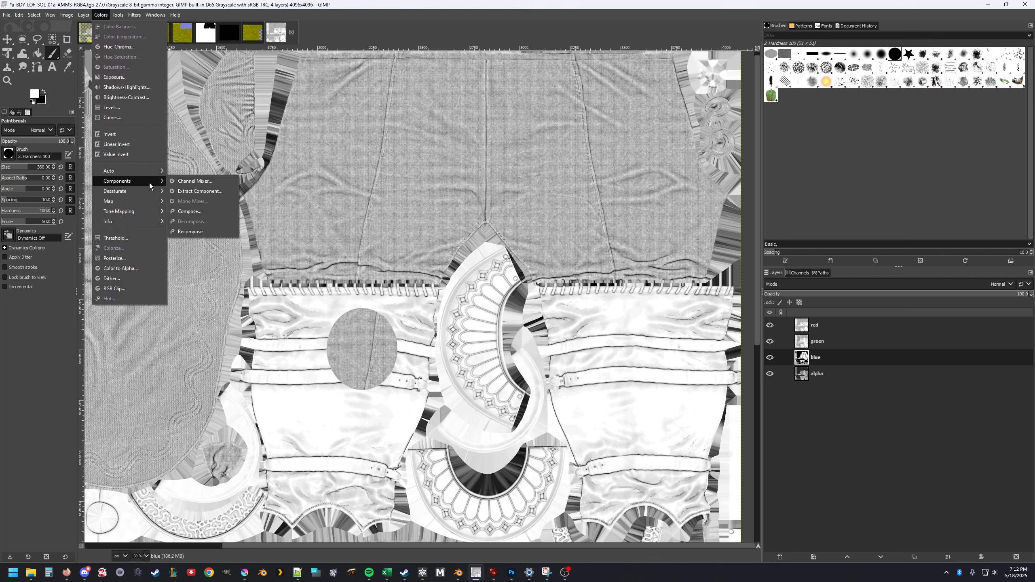
left_click(190, 212)
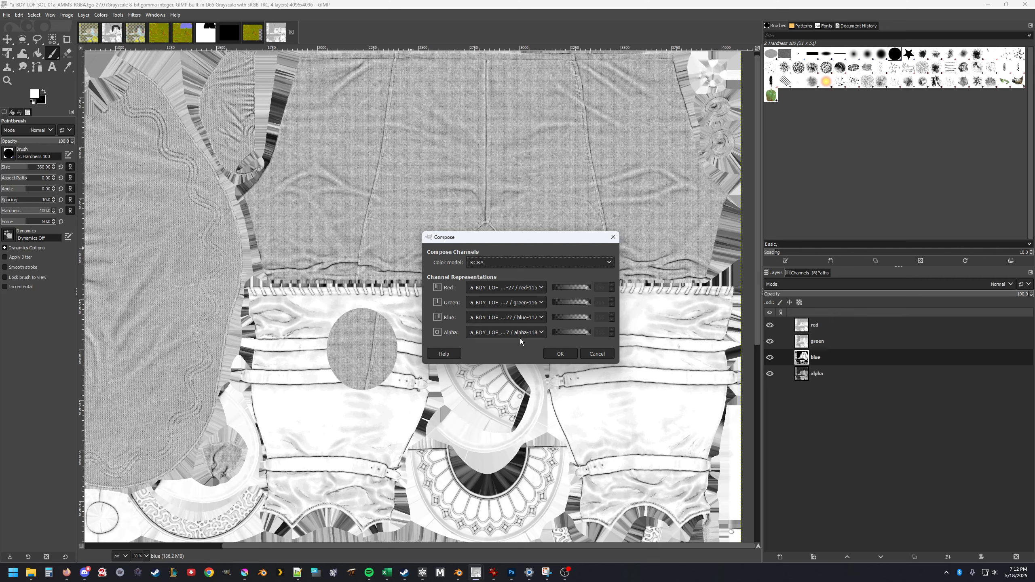
left_click(563, 353)
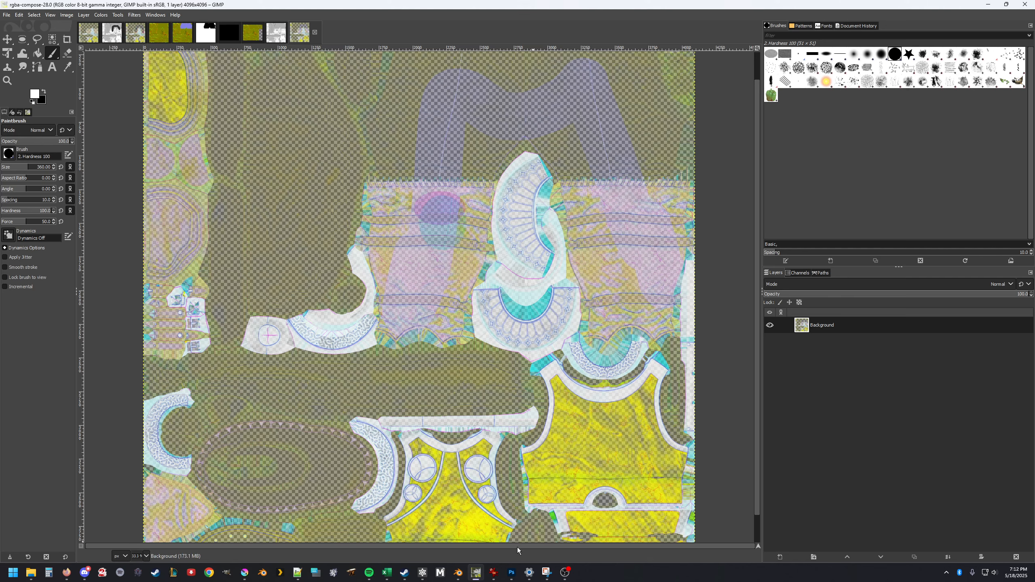
- Switch to Photoshop to view the AMMS texture's RGB composite, and bring up the back-view pants image in the Firefox Antivan Jumper gallery
left_click(510, 576)
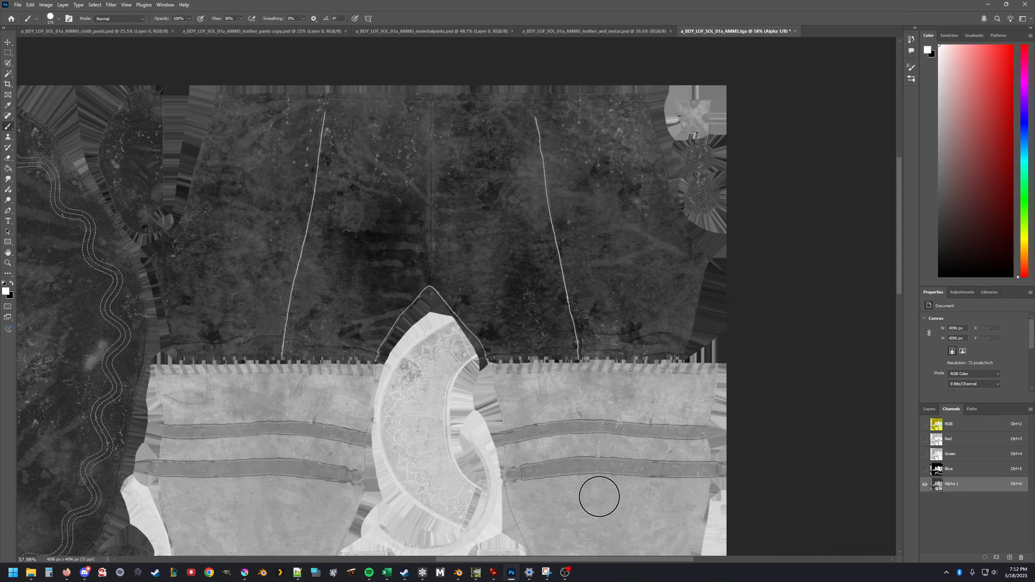
left_click(953, 426)
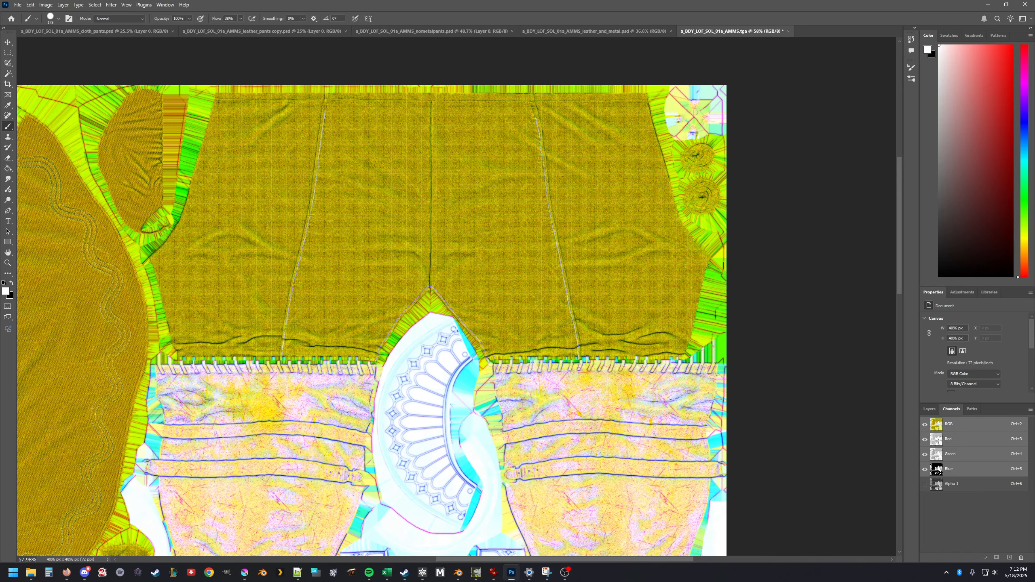
mouse_move(66, 573)
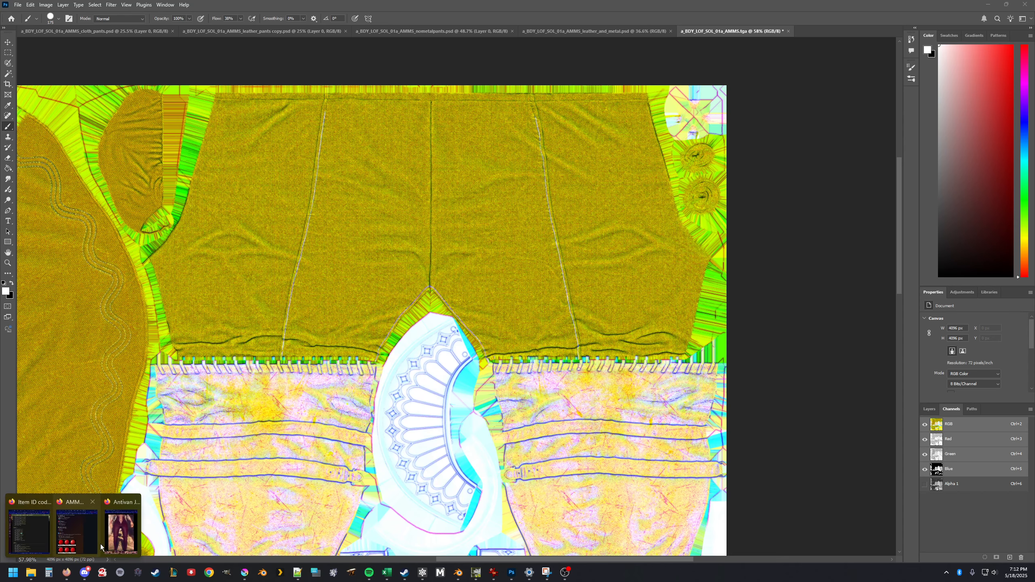
left_click(100, 519)
left_click(24, 309)
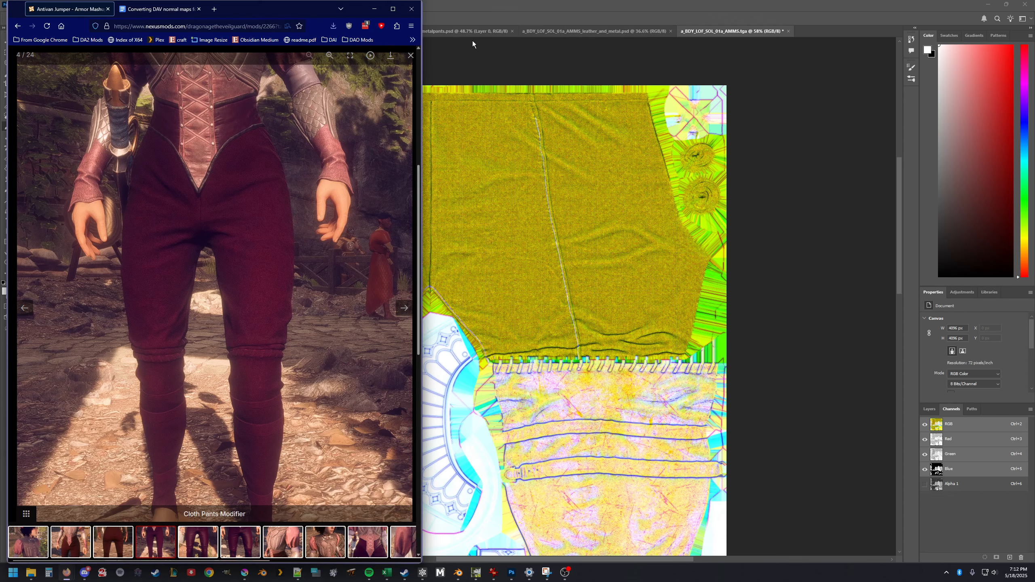
scroll(747, 251, "down", 2)
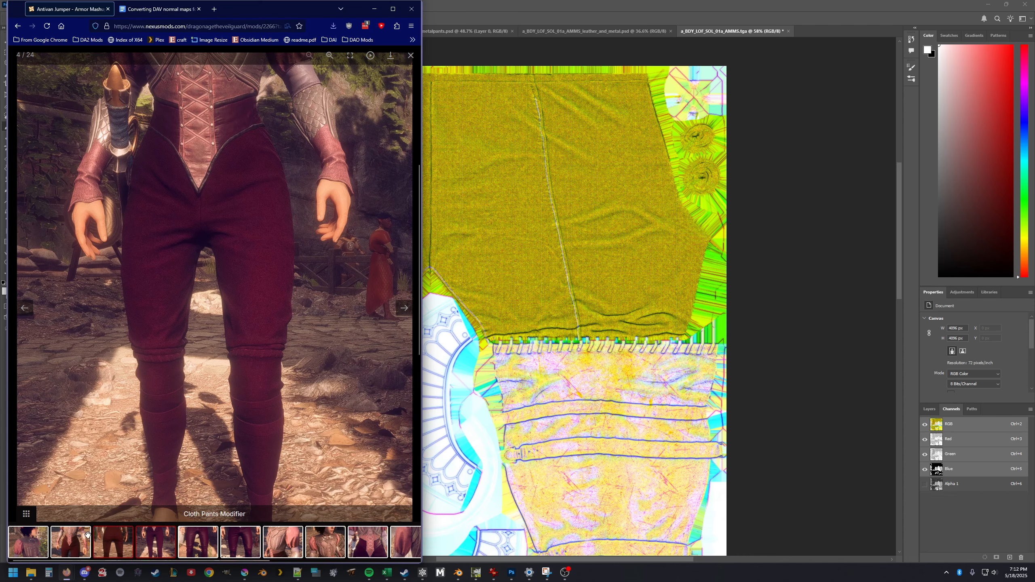
left_click(114, 547)
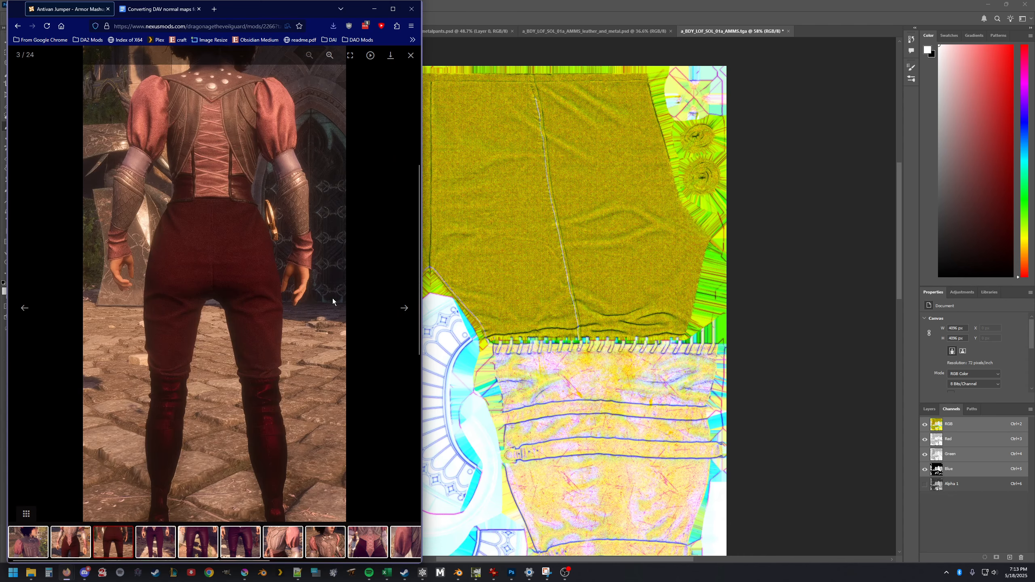
- Compare the whole pants area of a_BDY_LOF_SOL_01a_AMMS.tga in Photoshop with the back-view pants image
left_click(791, 242)
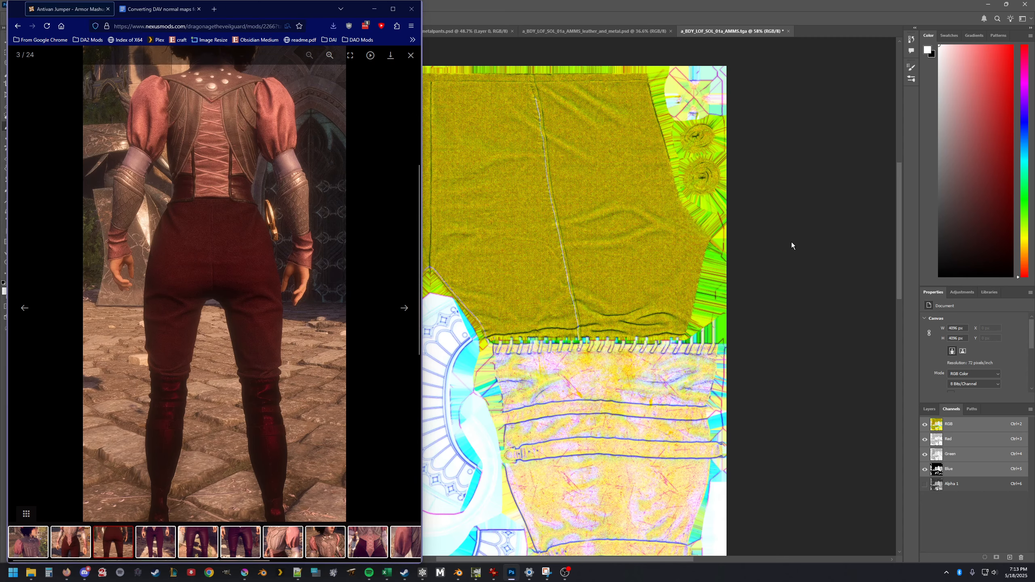
scroll(741, 243, "down", 2)
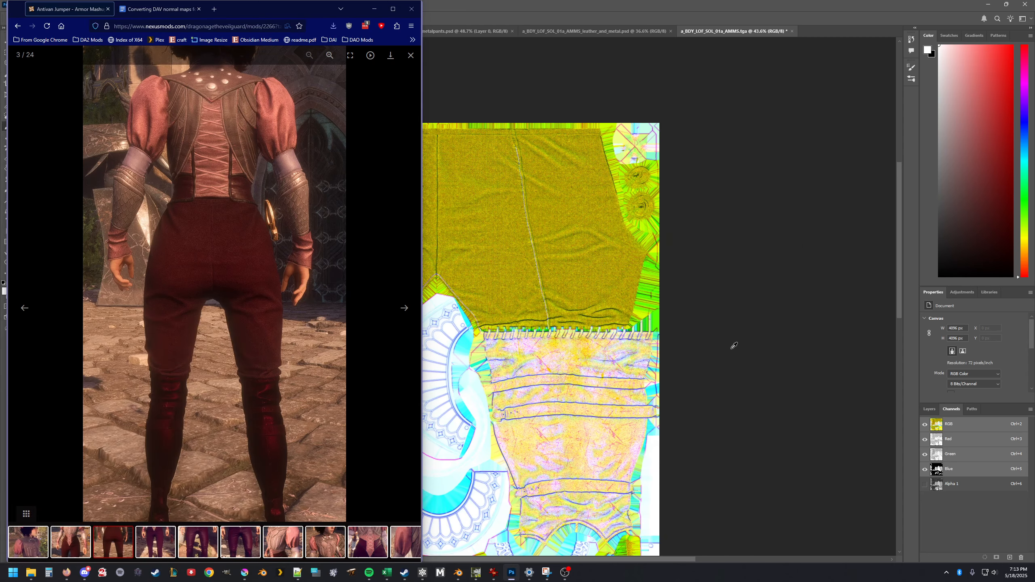
scroll(734, 346, "down", 2)
left_click_drag(695, 561, 621, 560)
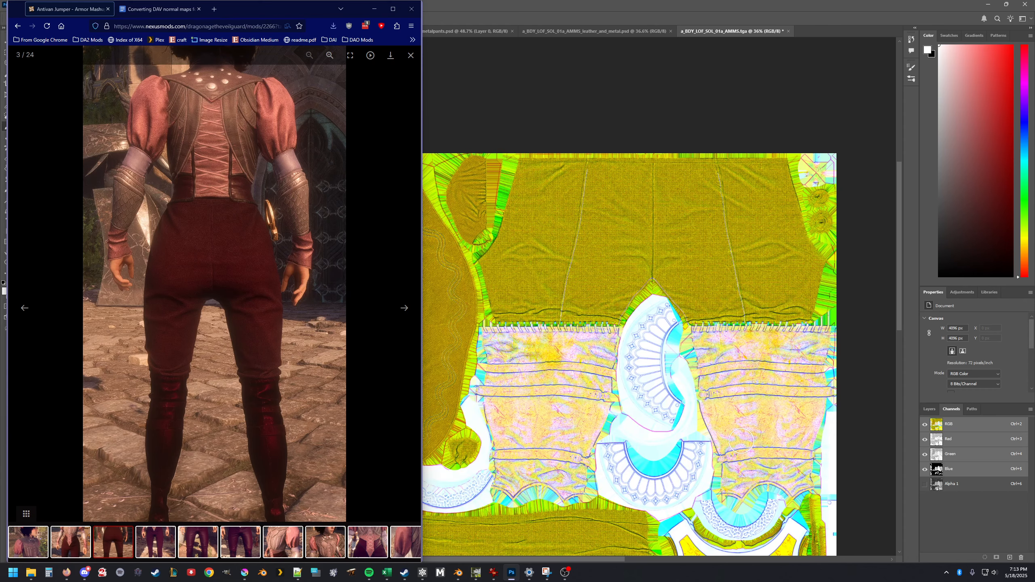
left_click_drag(899, 222, 905, 260)
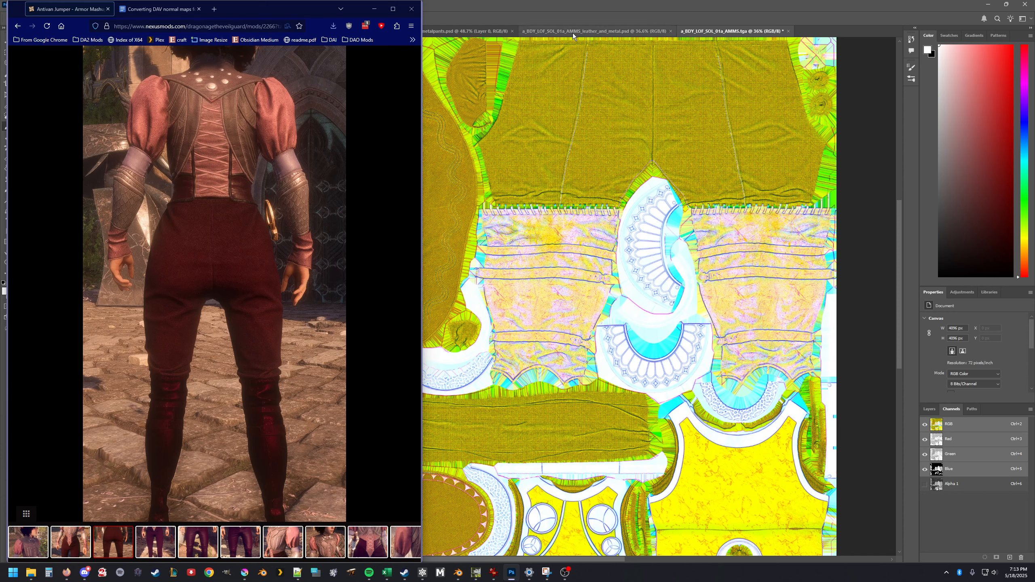
- View a_BDY_LOF_SOL_01a_AMMS_nometalpants.psd beside the gallery's Cloth Pants Modifier image
left_click(446, 32)
left_click_drag(636, 561, 609, 562)
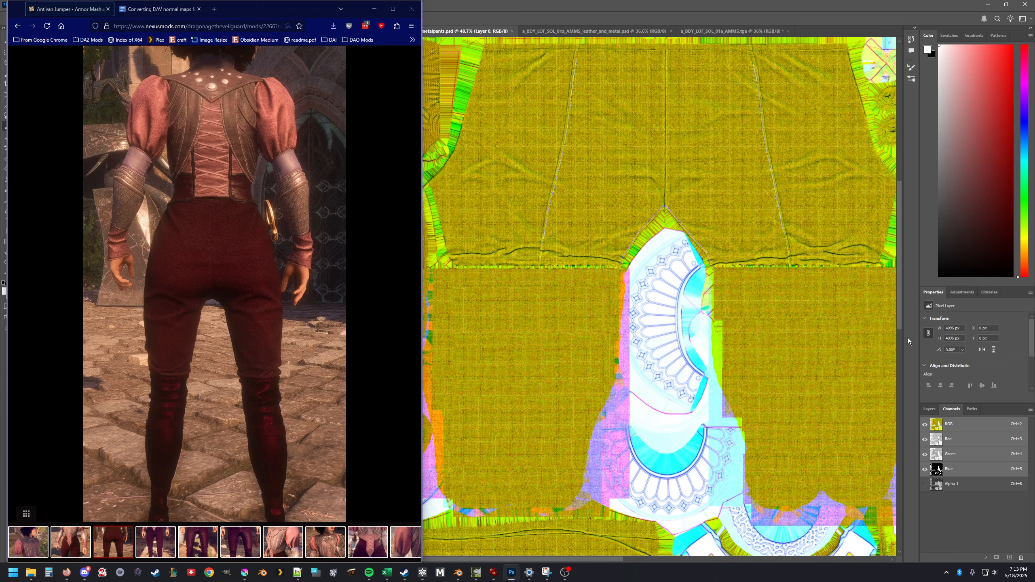
mouse_move(404, 283)
left_click(411, 319)
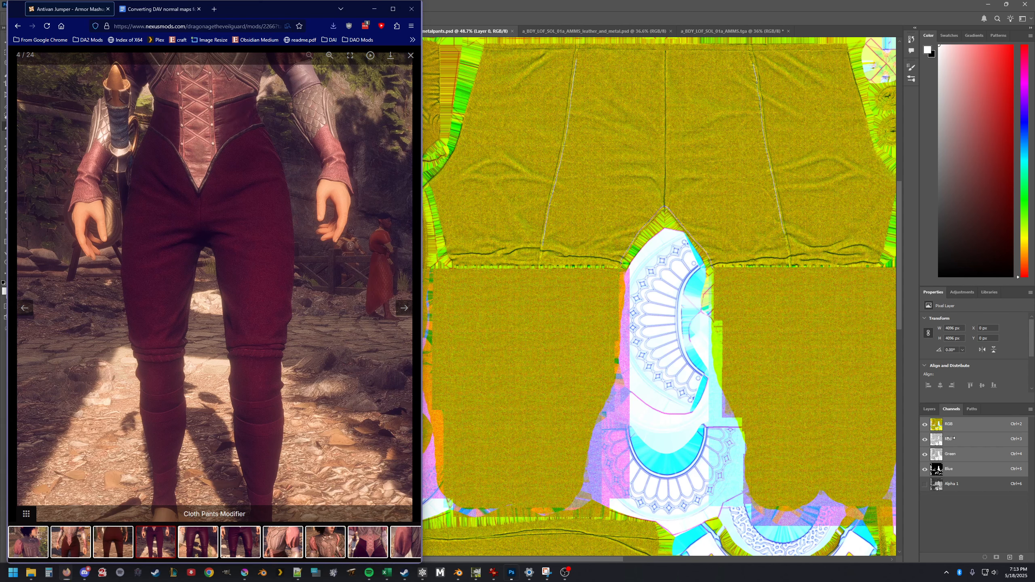
- Examine the edited leg sections in the Red, Green, Blue and Alpha 1 channels one by one, and return to the RGB composite
left_click(965, 444)
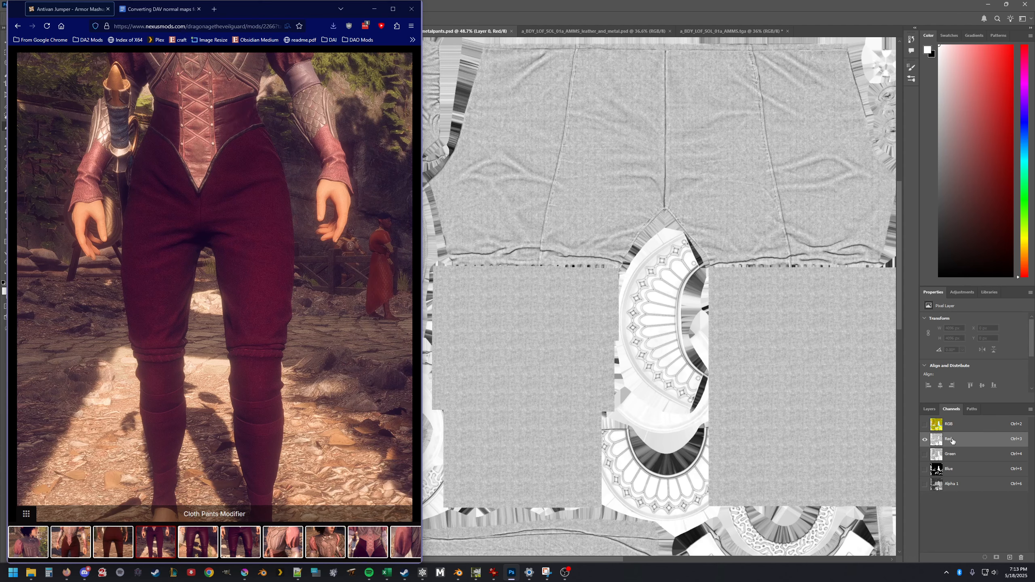
left_click(951, 454)
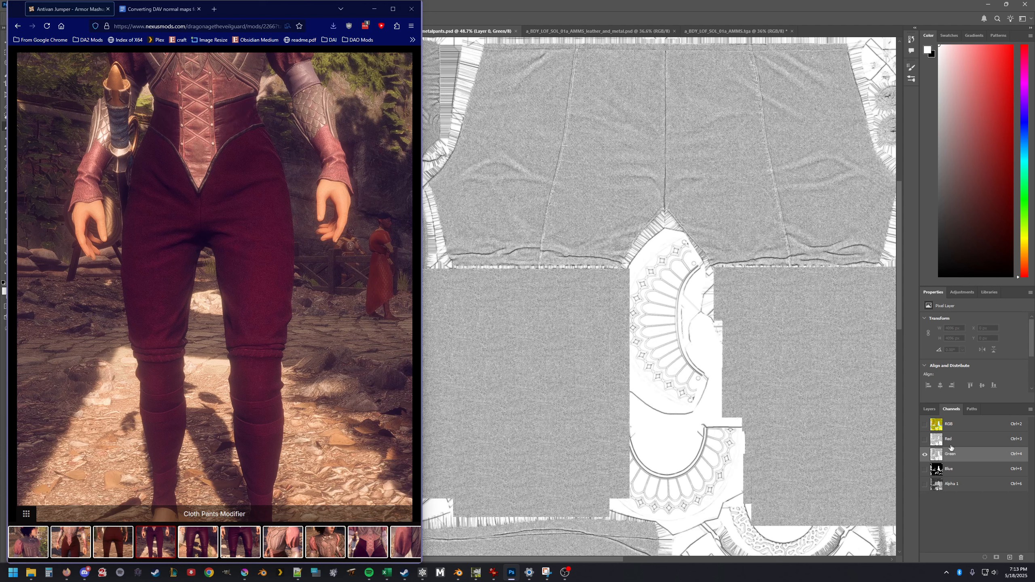
left_click(969, 471)
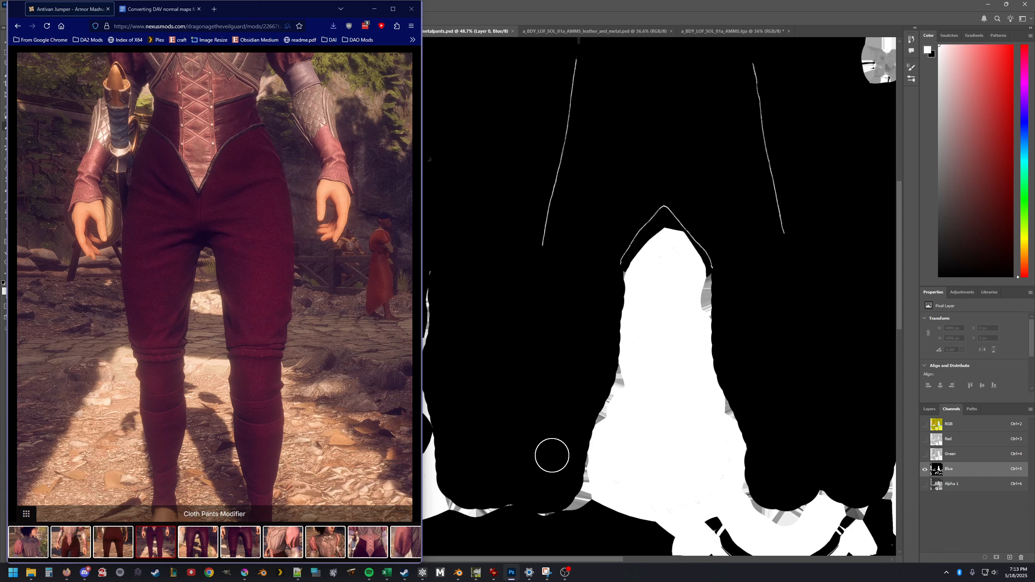
left_click(964, 481)
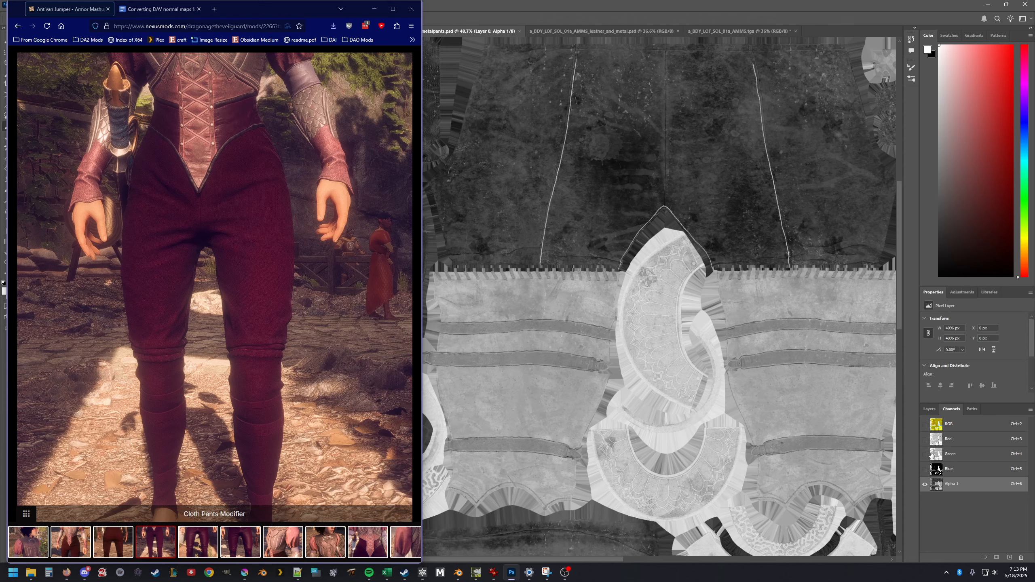
left_click(964, 426)
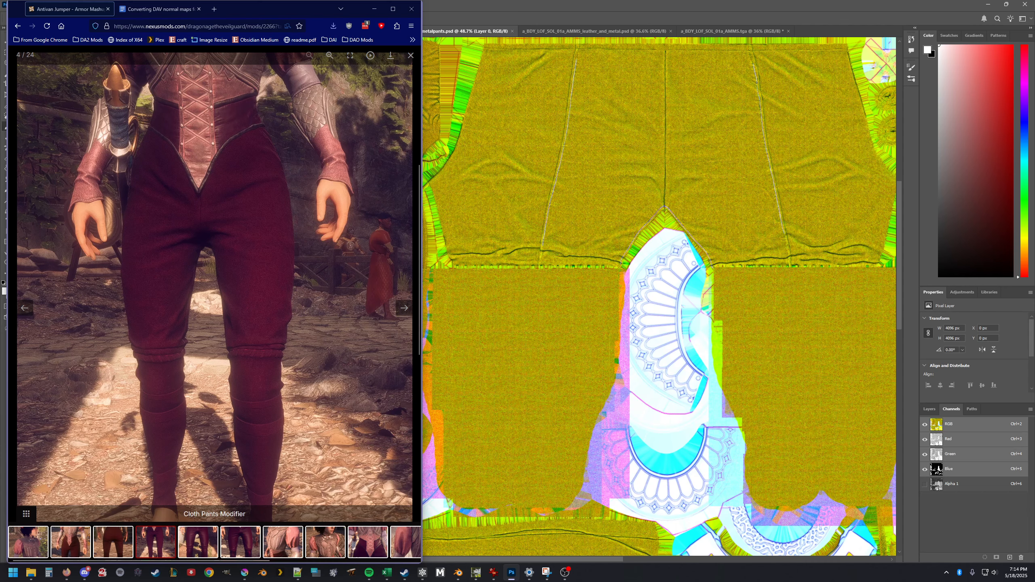
- Switch to Frosty Editor with the browser out of the way and view the tex_lof_sol_amms texture
key("super+d")
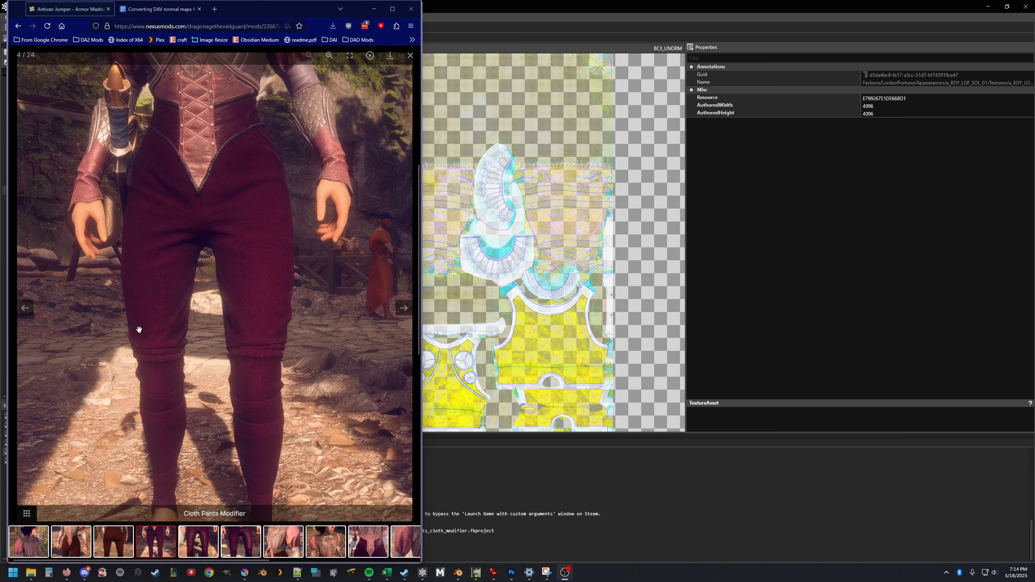
left_click(744, 229)
left_click(374, 9)
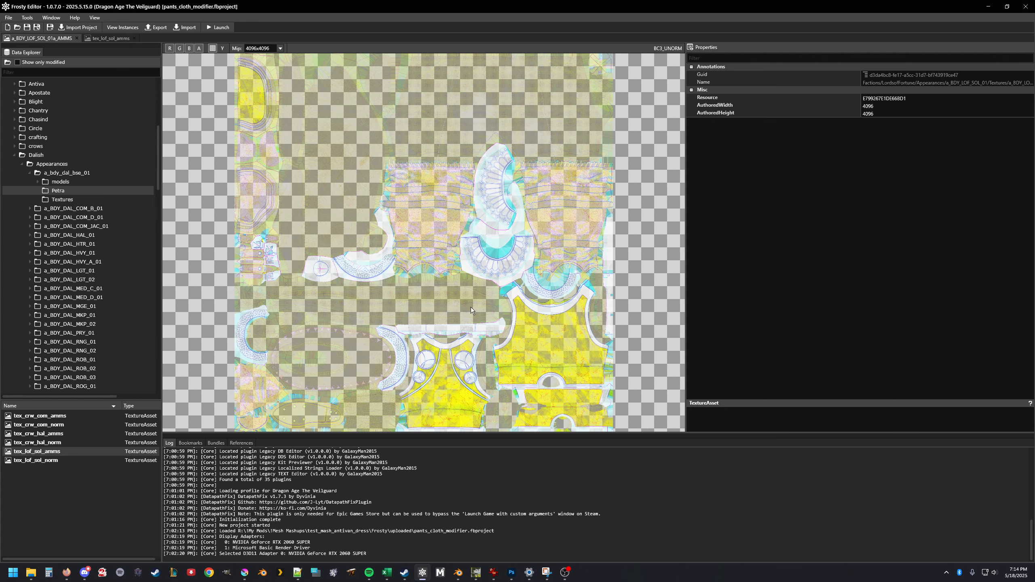
left_click(103, 38)
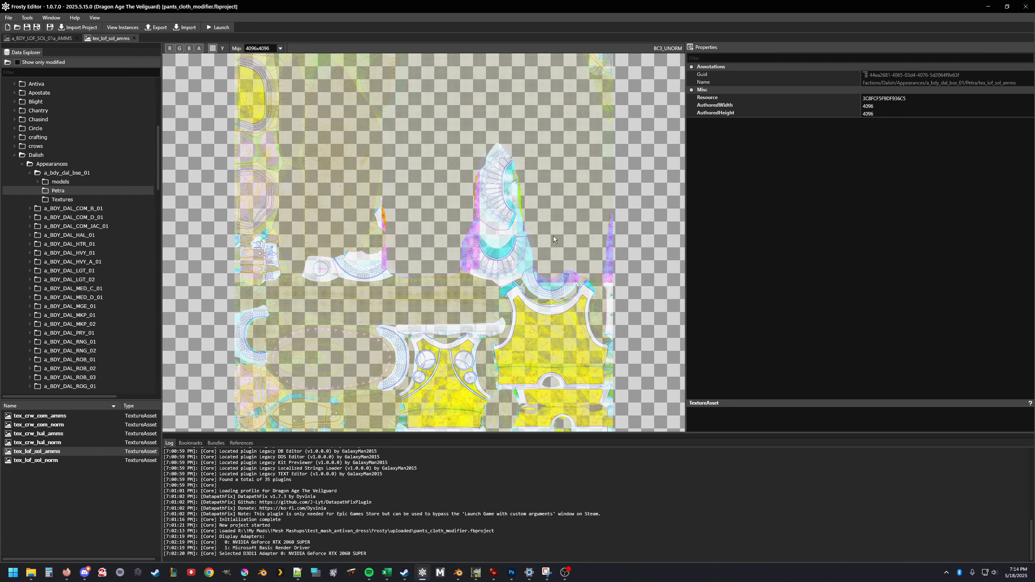
- Switch back to Photoshop and toggle the Alpha 1 overlay on and off over the nometalpants texture's RGB composite
mouse_move(512, 572)
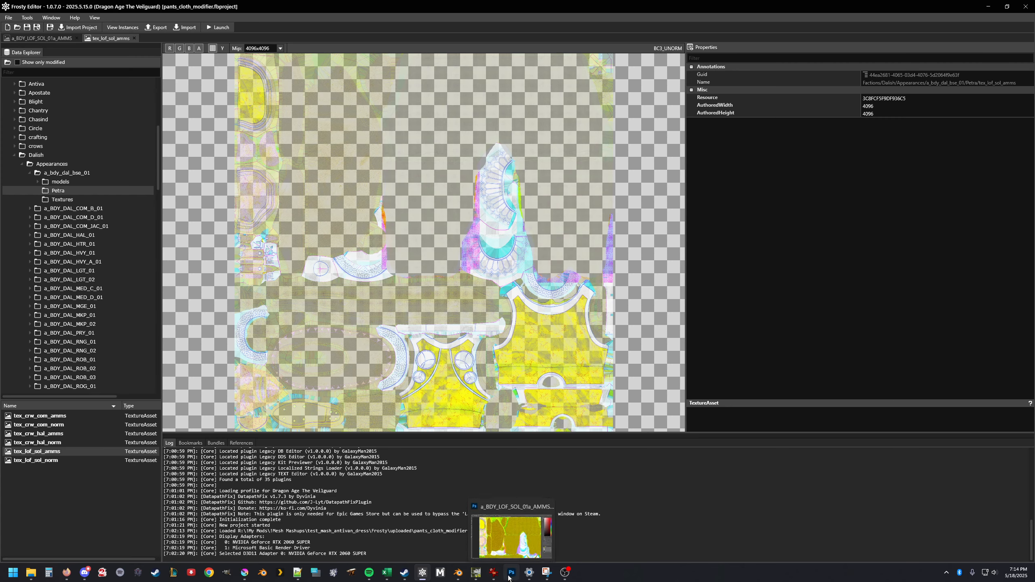
left_click(523, 533)
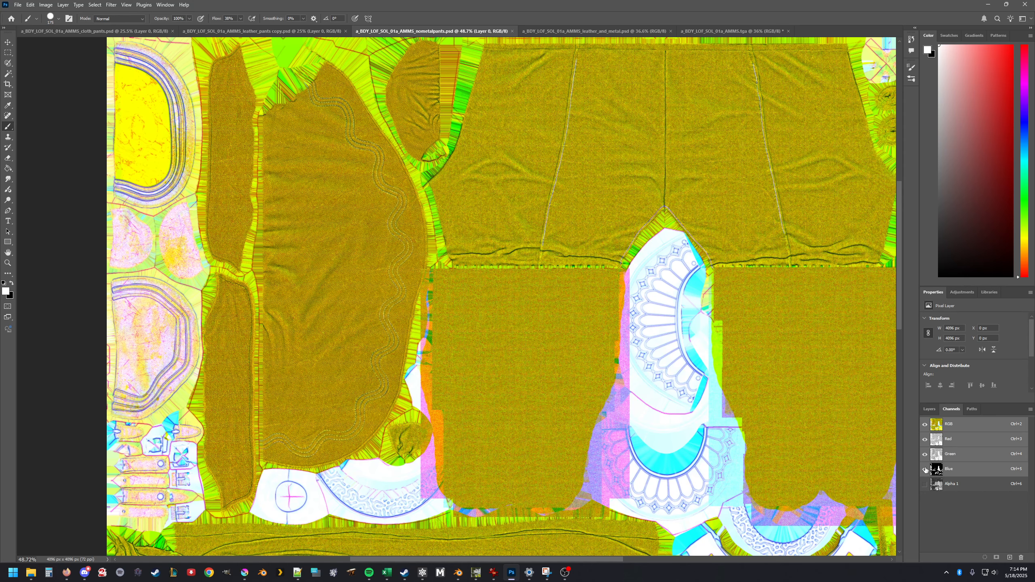
left_click(926, 484)
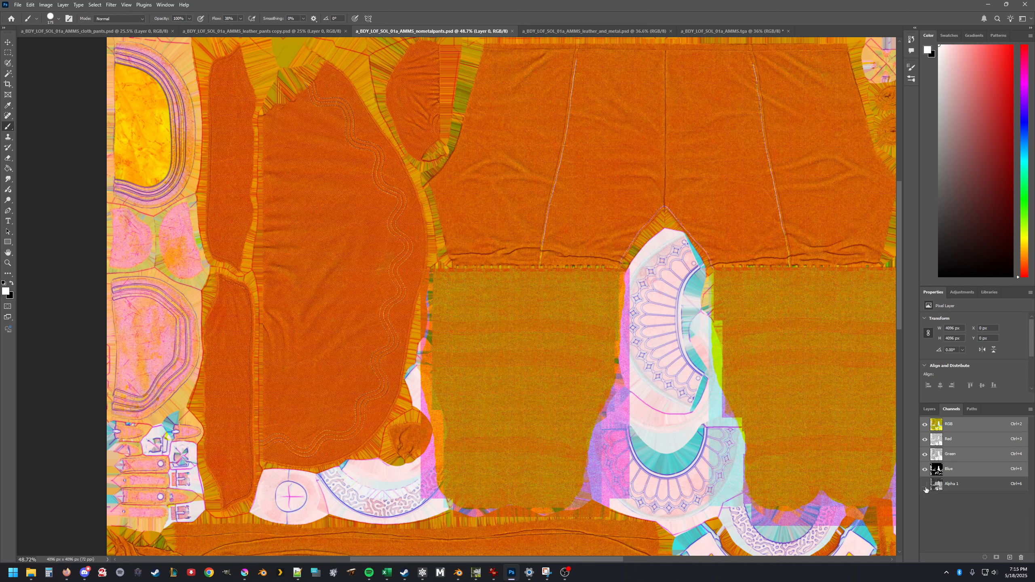
left_click(925, 486)
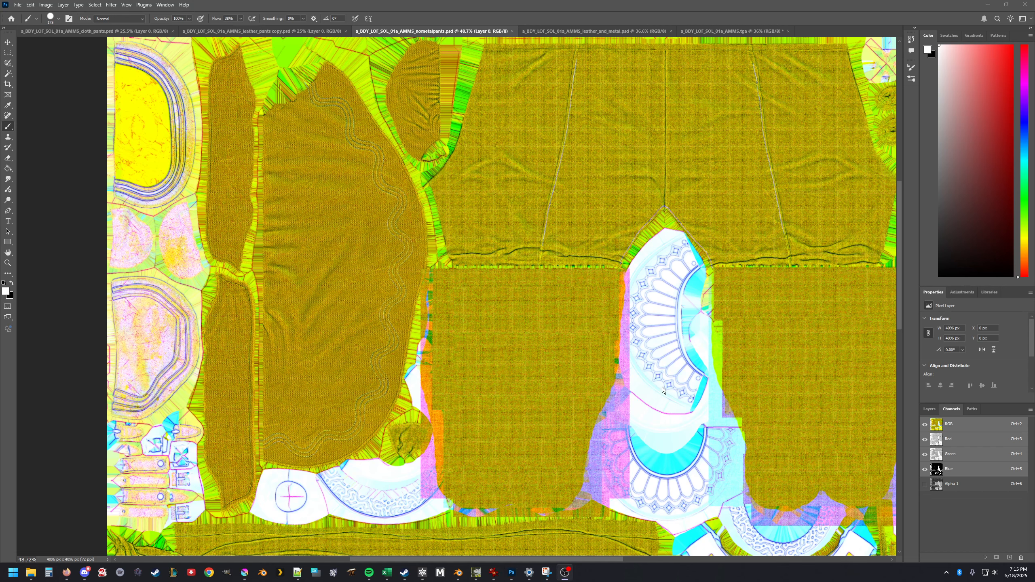
- Bring up the gallery's Leather Pants Modifier image and place it beside the a_BDY_LOF_SOL_01a_AMMS_leather_pants copy.psd texture
left_click(67, 573)
left_click(106, 541)
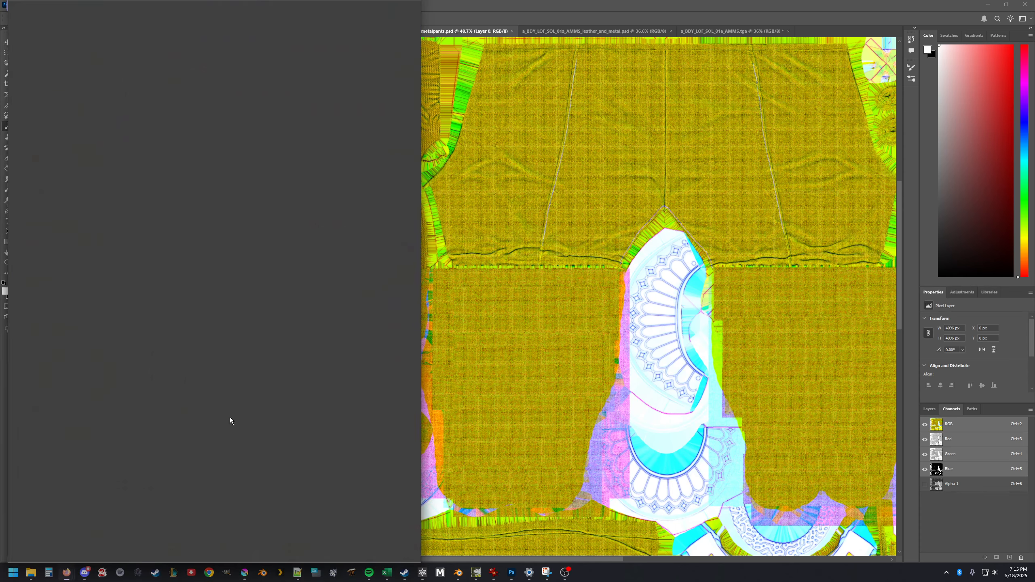
left_click(404, 310)
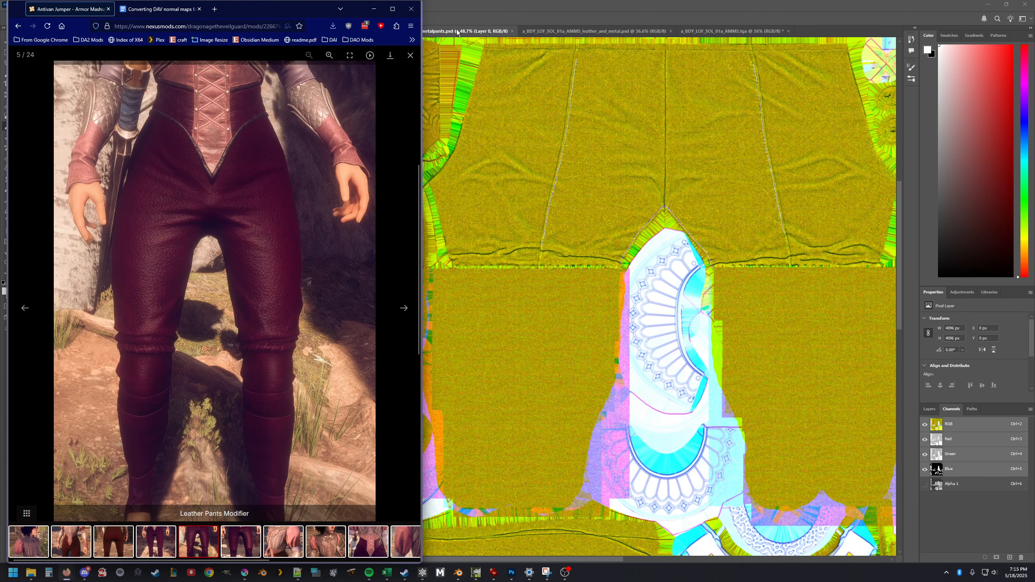
left_click(428, 34)
left_click_drag(306, 13, 169, 13)
left_click(314, 31)
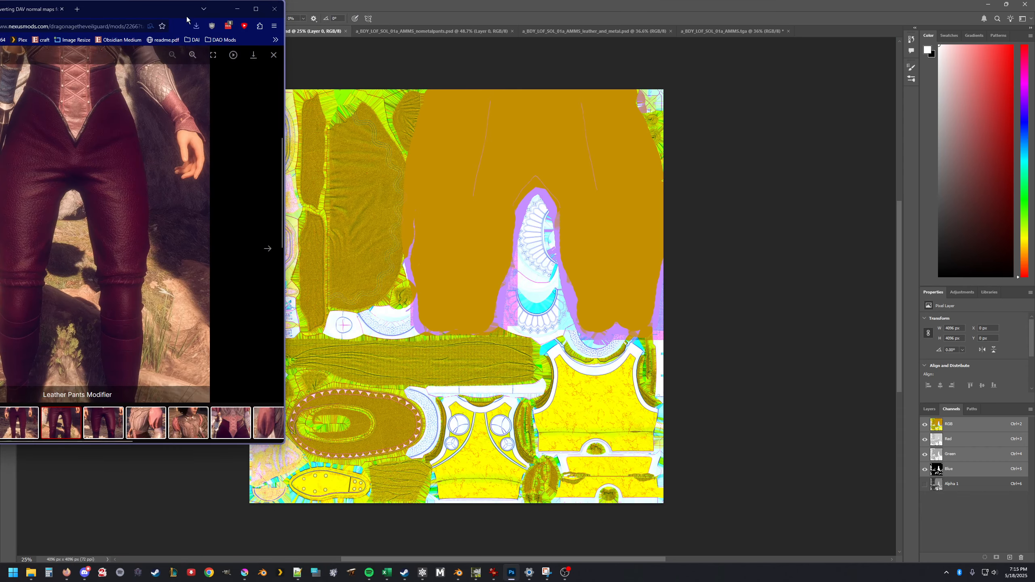
- Sample the upper pants' grey from the Red channel of a_BDY_LOF_SOL_01a_AMMS.tga and return to the leather pants copy's Red channel
left_click(950, 440)
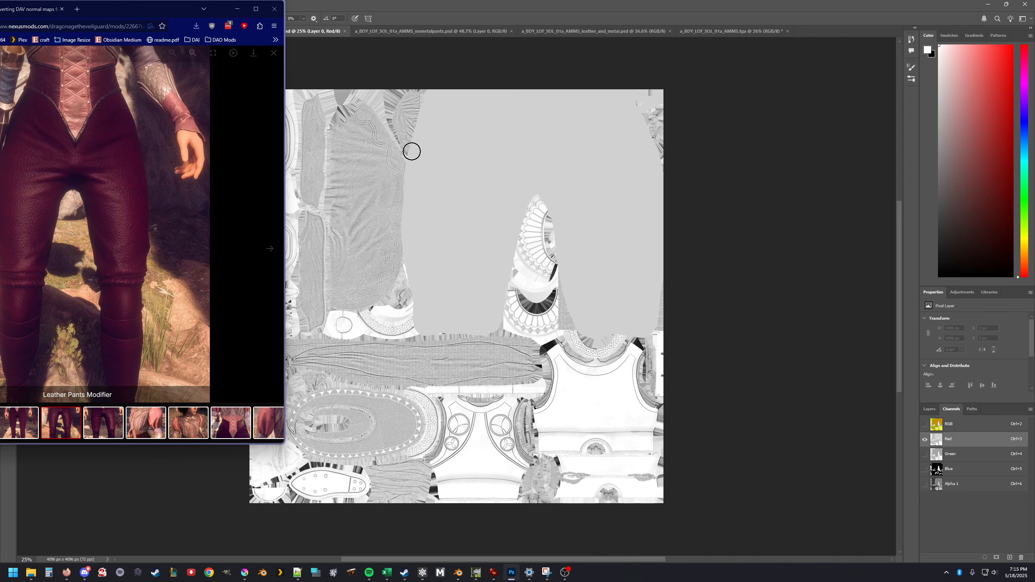
left_click(701, 33)
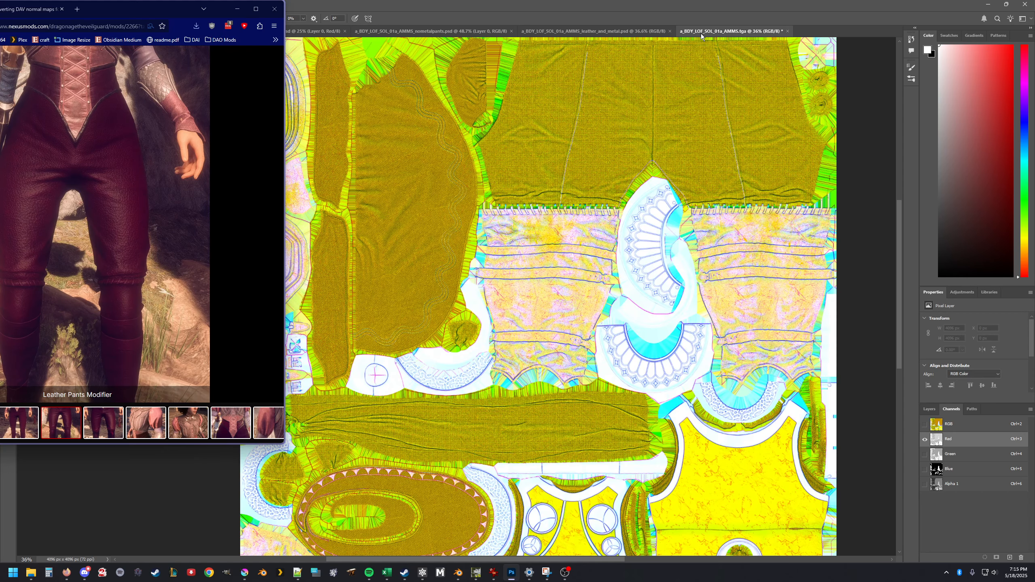
left_click(963, 440)
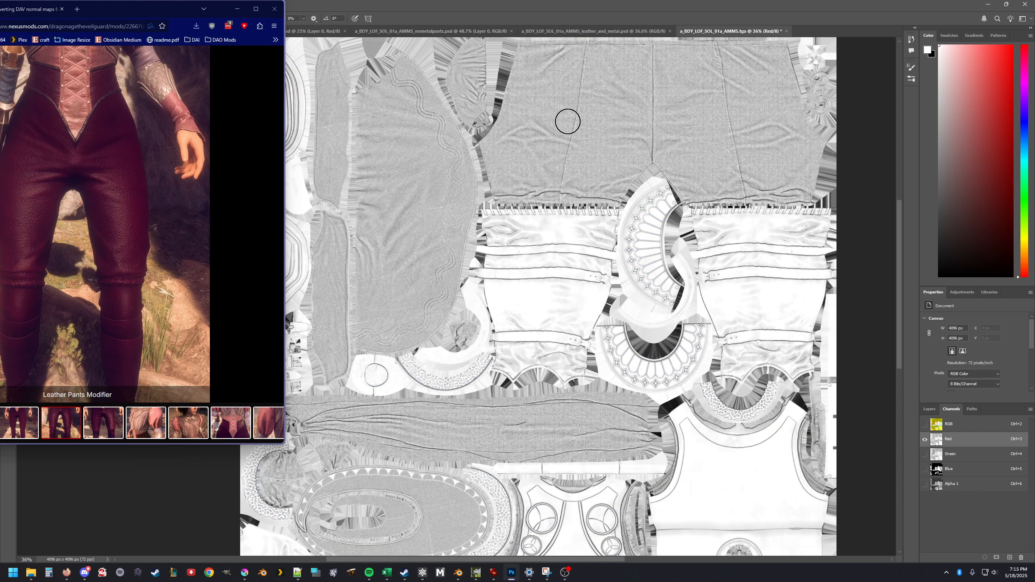
scroll(571, 118, "up", 3)
scroll(692, 225, "up", 2)
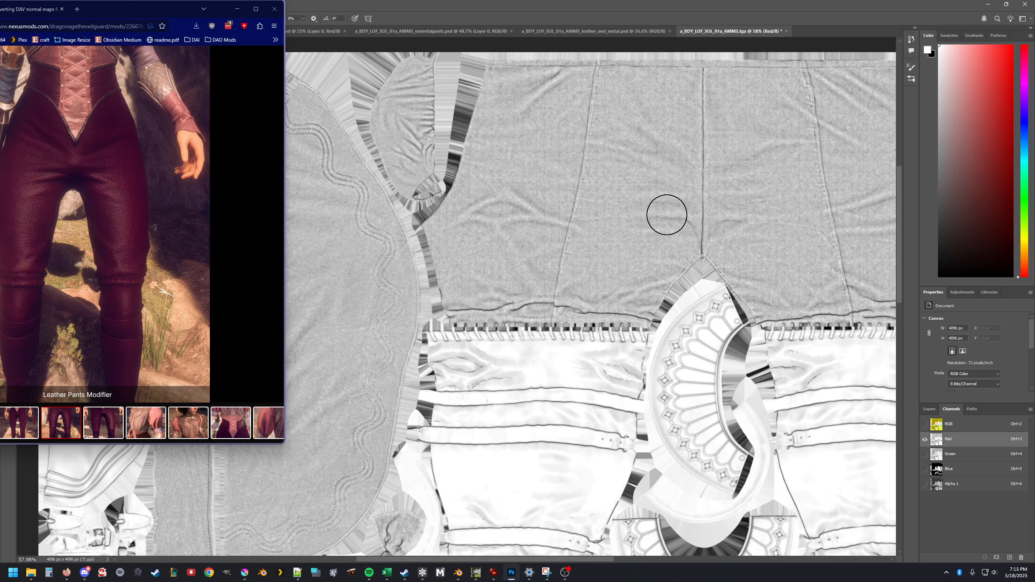
left_click(618, 181, "alt")
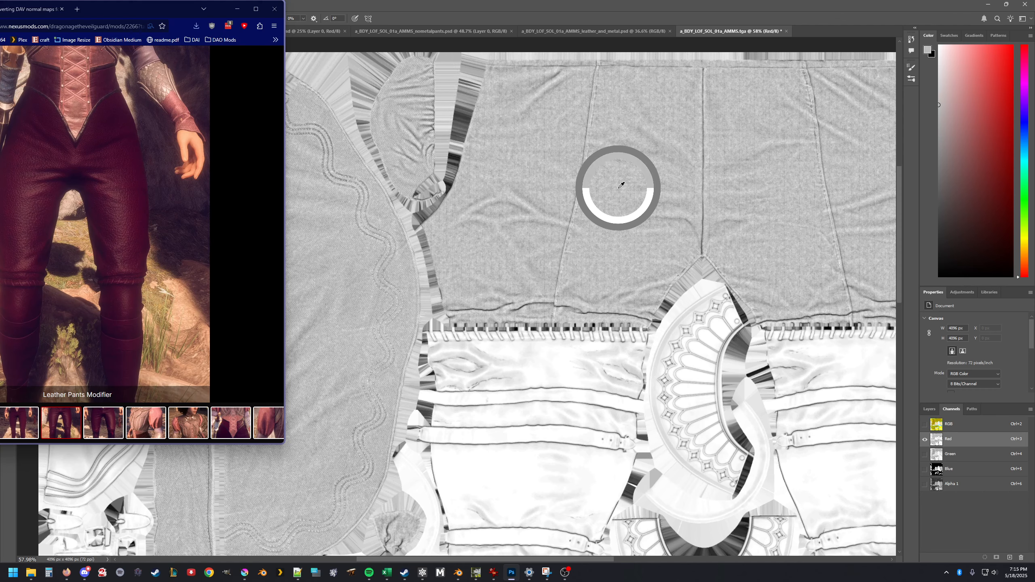
left_click(317, 33)
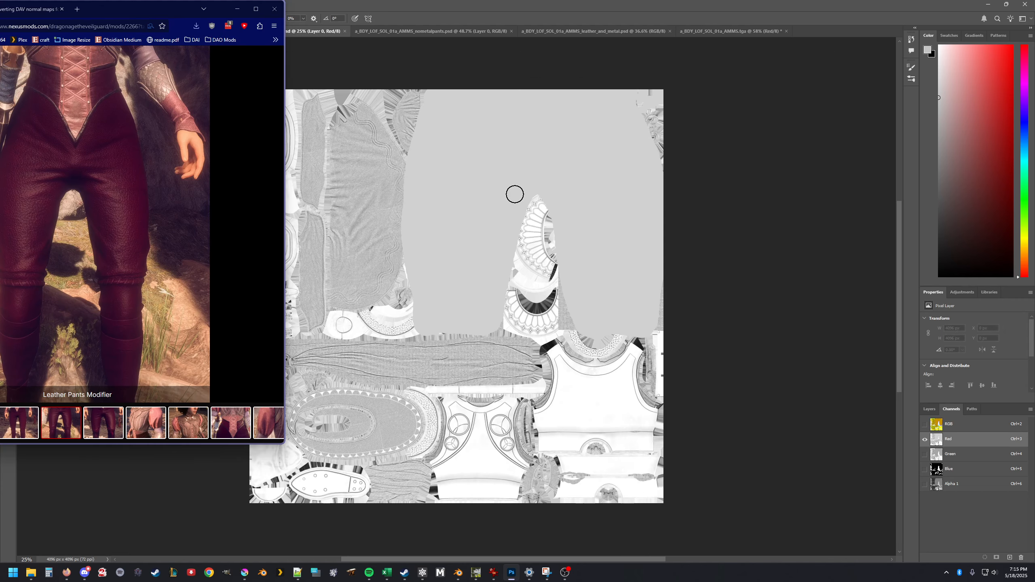
- Brush the sampled grey over the leg area in the leather pants copy's Red channel and undo the strokes
mouse_move(548, 210)
left_mouse_down()
mouse_move(499, 271)
mouse_move(495, 260)
left_mouse_up()
left_click_drag(358, 326, 617, 403)
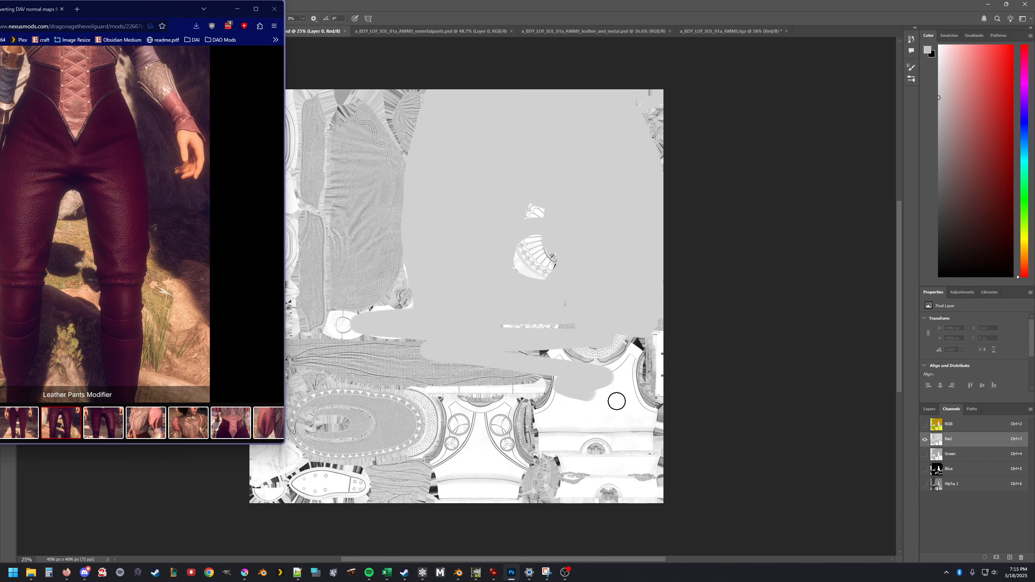
key("ctrl+z")
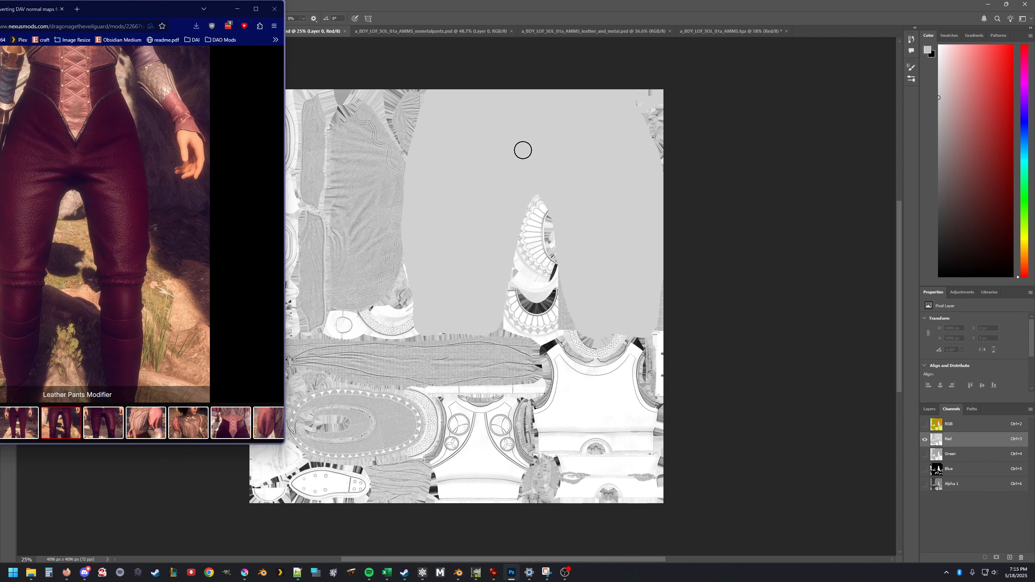
- Show the leather pants copy's Green channel, brush the sampled grey across both pant legs, and undo the stroke
left_click(966, 457)
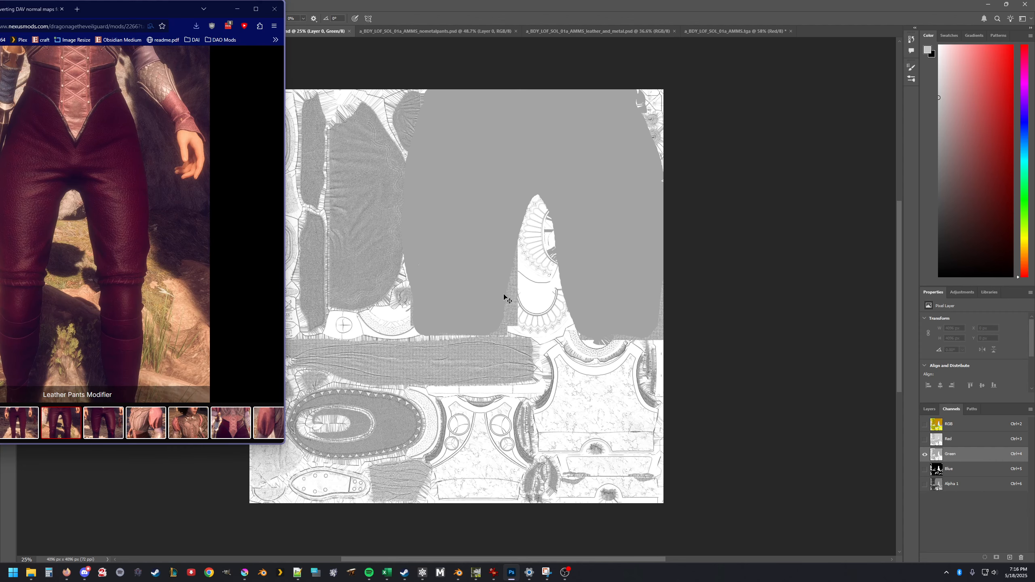
scroll(505, 296, "left", 2)
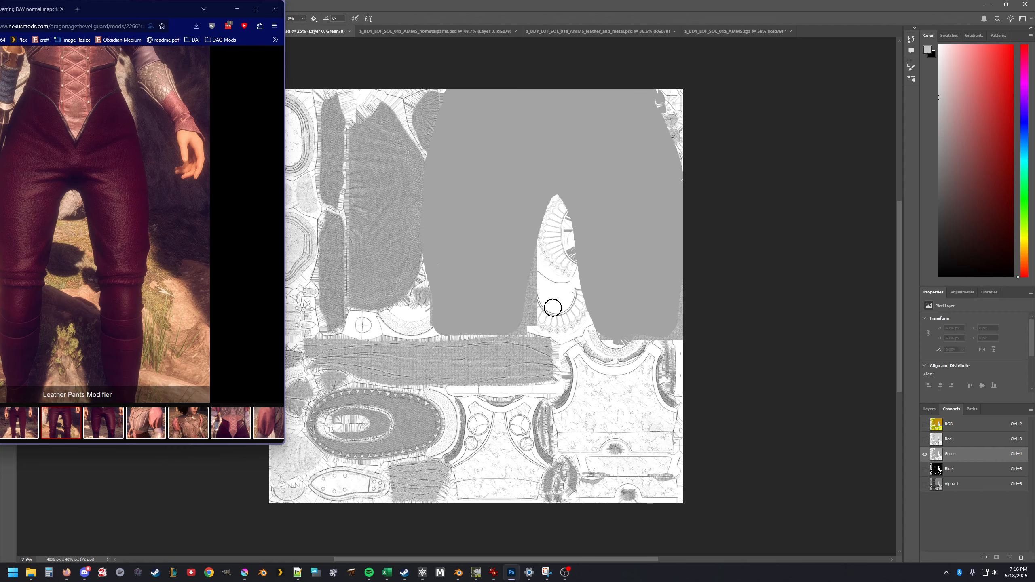
scroll(512, 326, "up", 1)
scroll(512, 326, "down", 2)
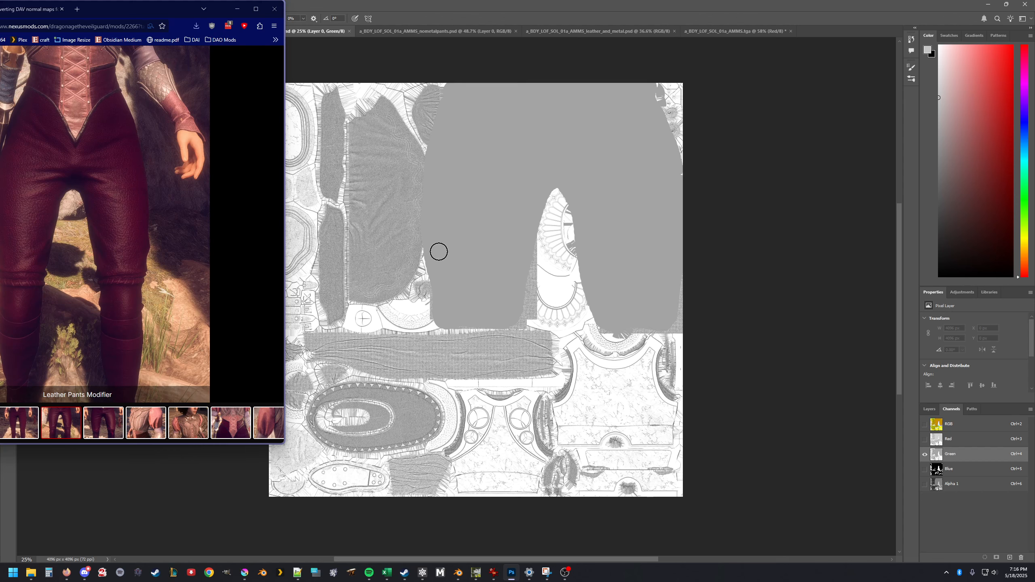
mouse_move(442, 258)
left_mouse_down()
mouse_move(506, 219)
mouse_move(494, 158)
mouse_move(590, 181)
mouse_move(621, 220)
left_mouse_up()
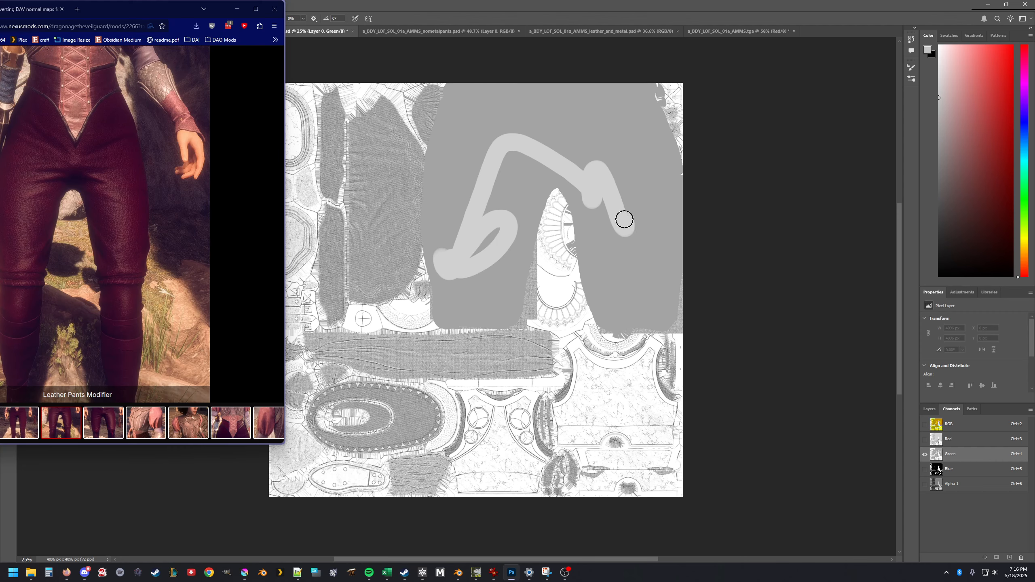
key("ctrl+z")
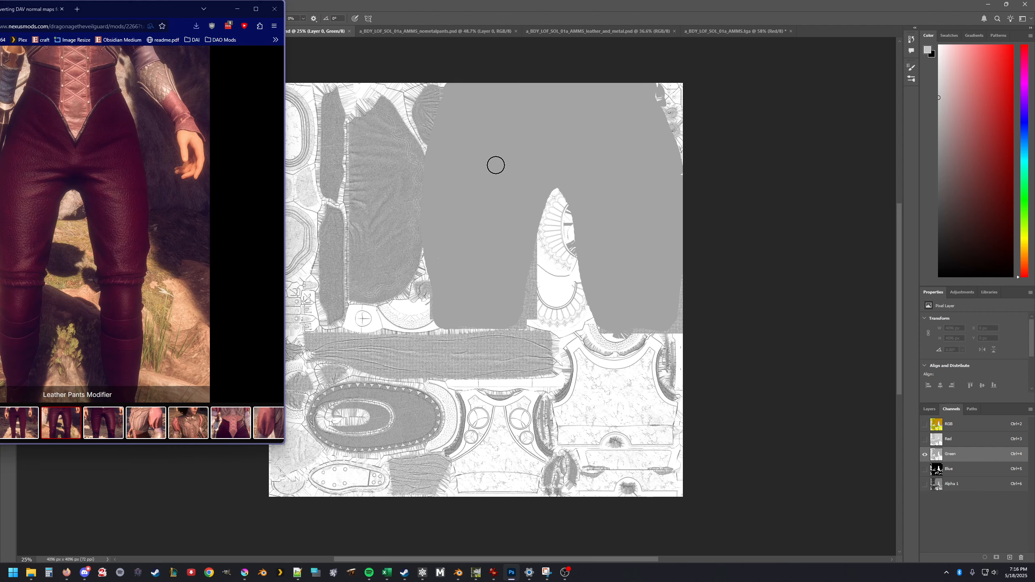
- Examine the leather pants copy's Blue and Alpha 1 channels, and compare the original AMMS.tga's Red channel with the Leather Pants Modifier image
left_click(949, 469)
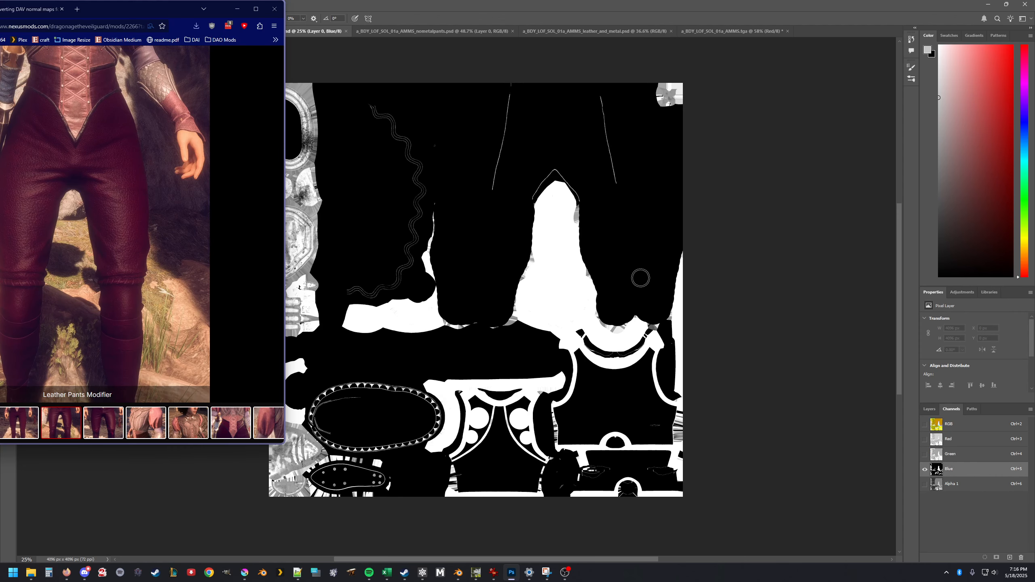
left_click(963, 485)
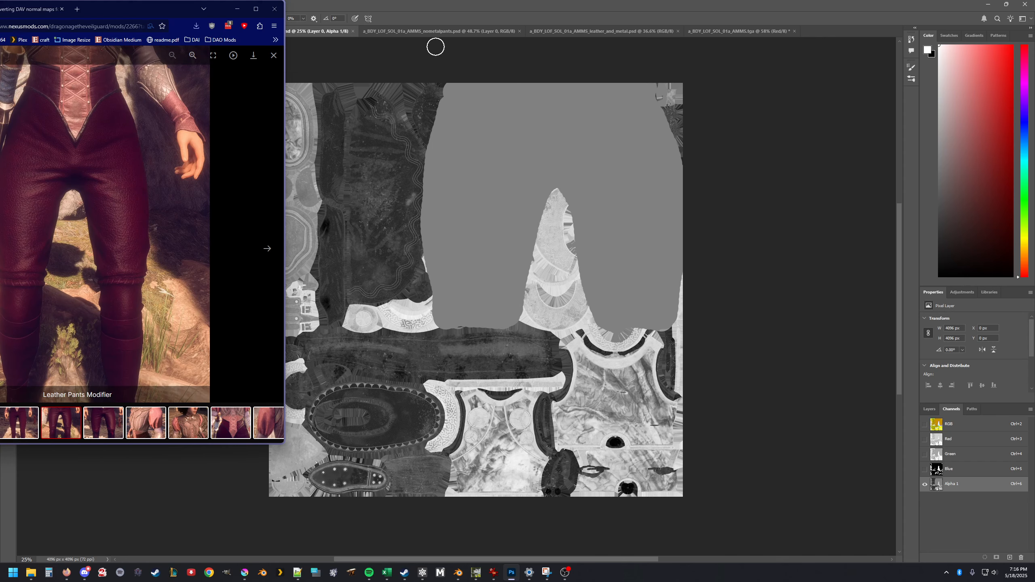
left_click(726, 29)
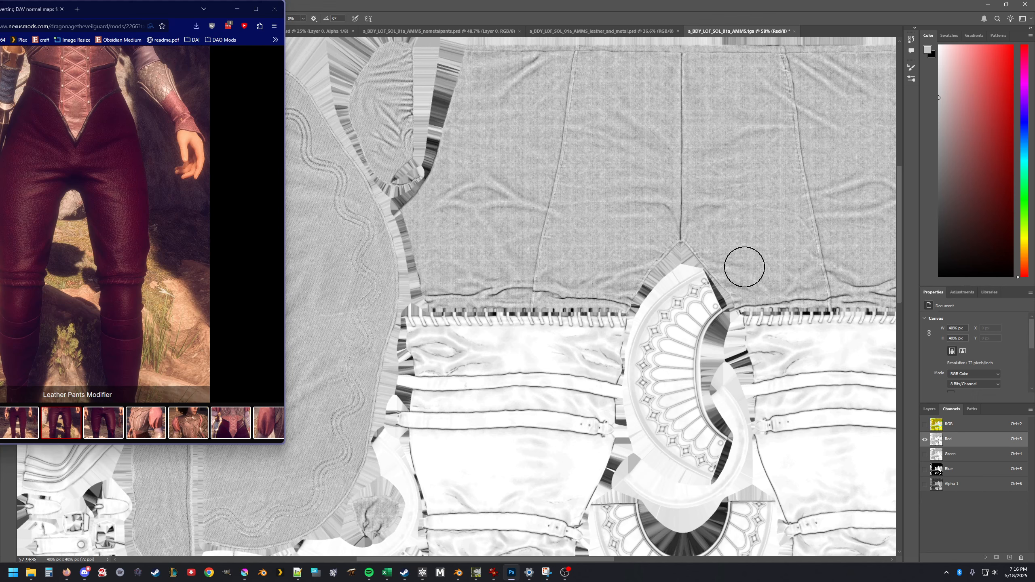
mouse_move(127, 267)
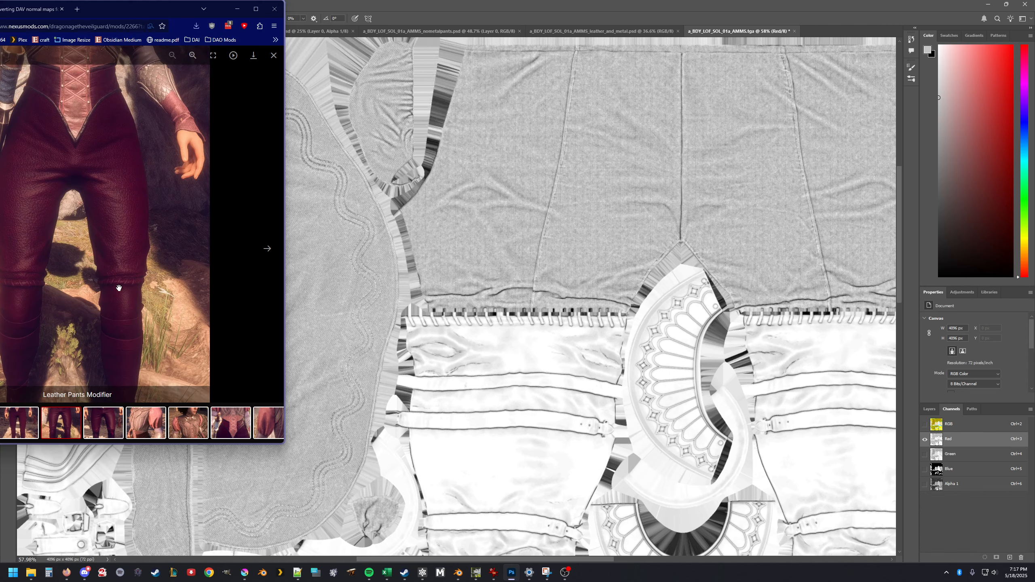
- Browse the mod gallery's outfit close-ups and bring up the Leather and Metal Pants Modifier image
left_click(228, 426)
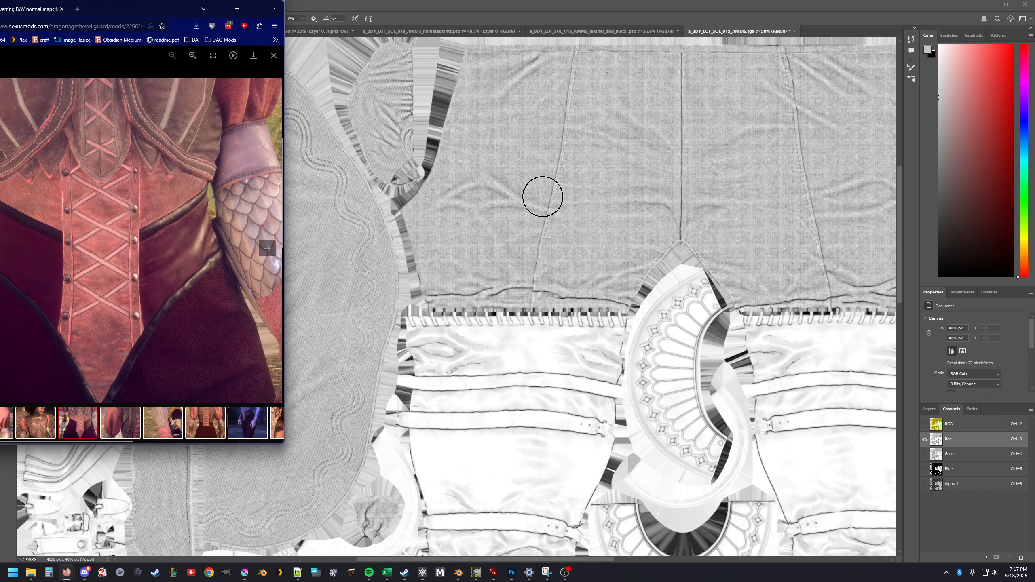
left_click(267, 248)
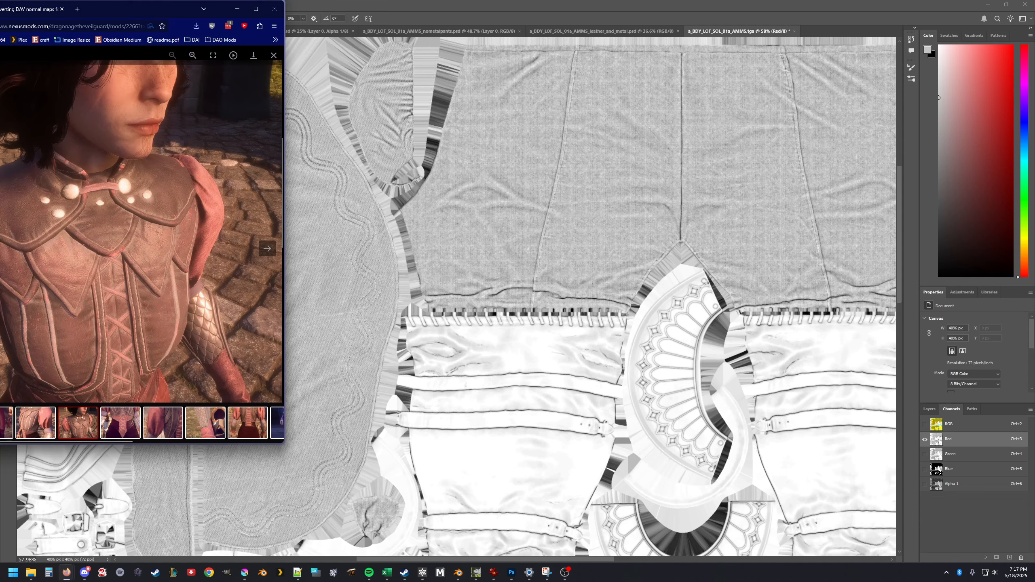
key("Left")
key("Left")
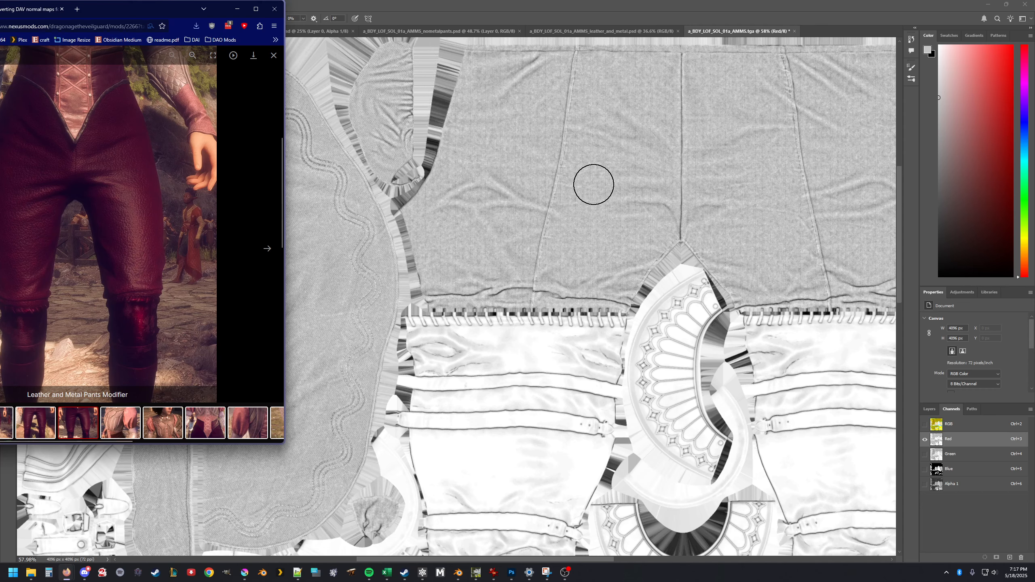
- Inspect the fabric weave on the upper pants in the original AMMS.tga's Red channel up close
scroll(597, 174, "up", 1)
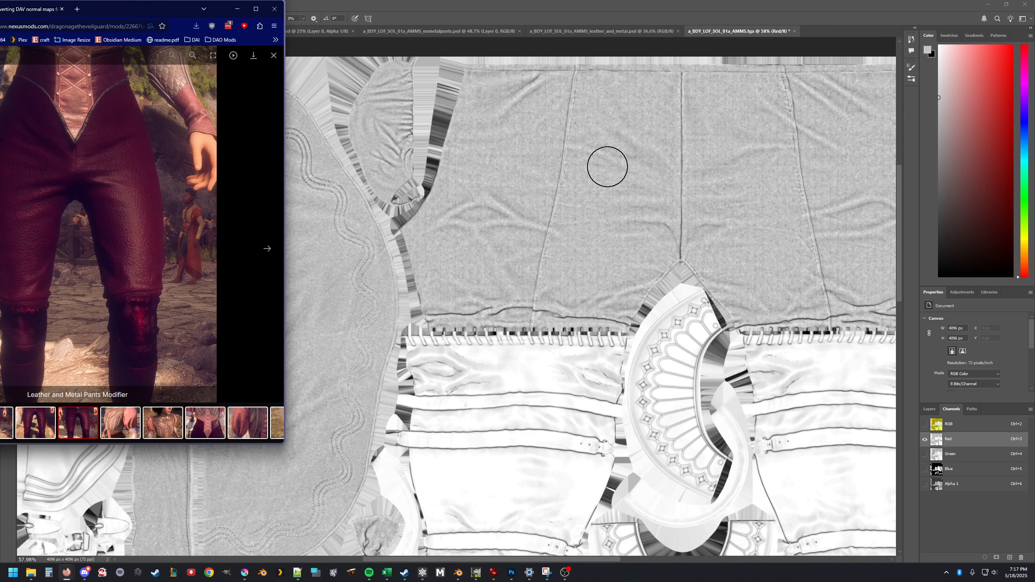
scroll(605, 166, "up", 10)
scroll(568, 259, "up", 3)
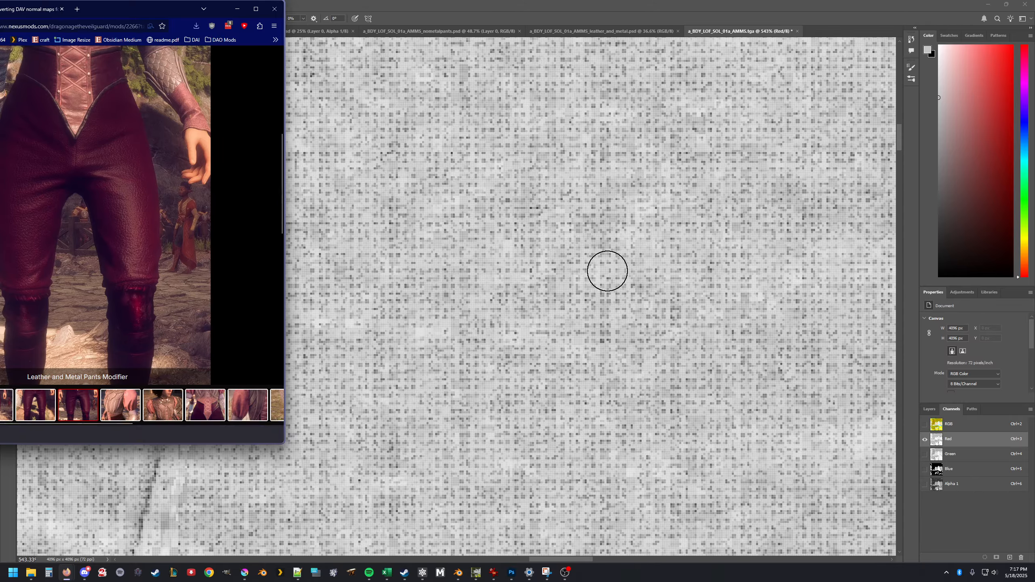
scroll(606, 271, "down", 10)
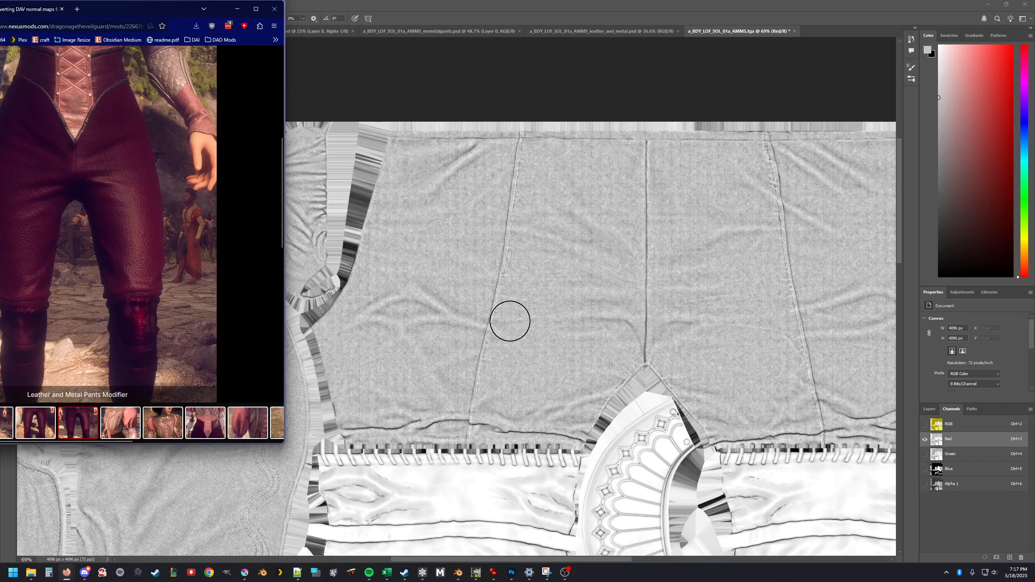
scroll(506, 317, "down", 2)
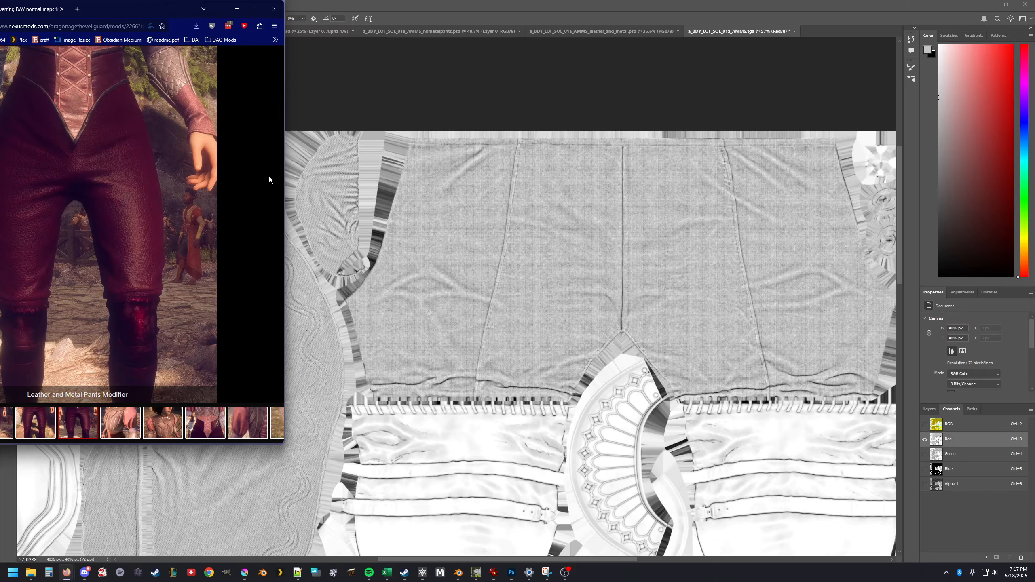